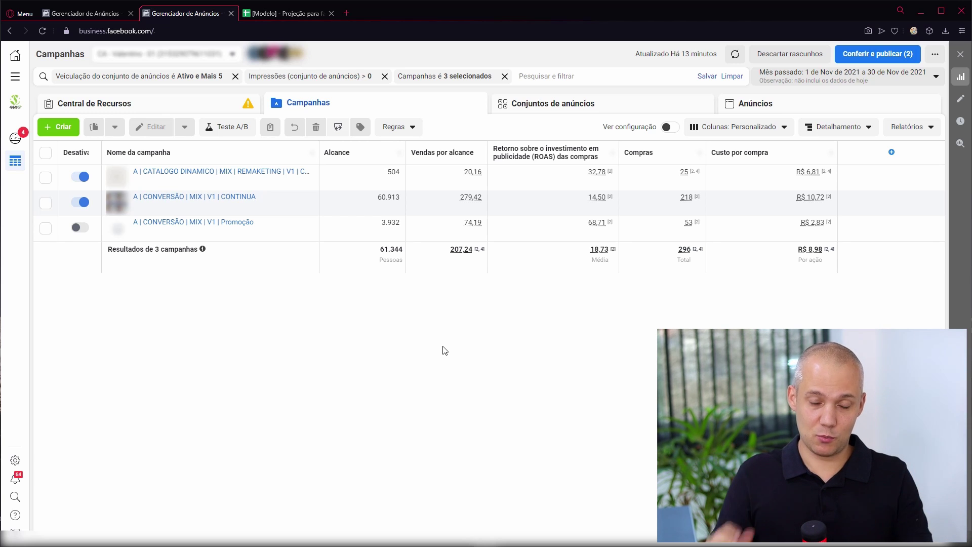
# - Apply the previous-month range, 1 to 30 November 2021, to the campaign report and refresh its data
pyautogui.moveTo(247, 208)
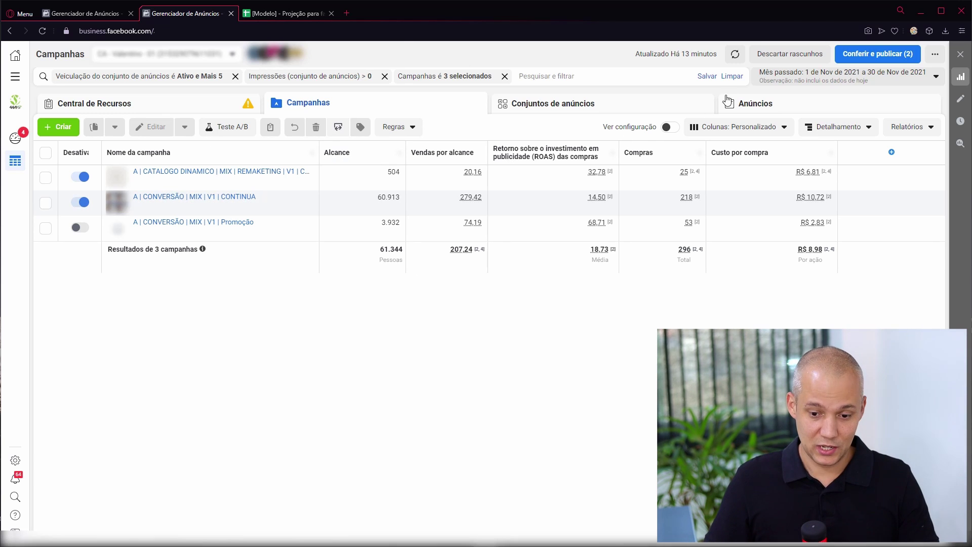
pyautogui.click(797, 77)
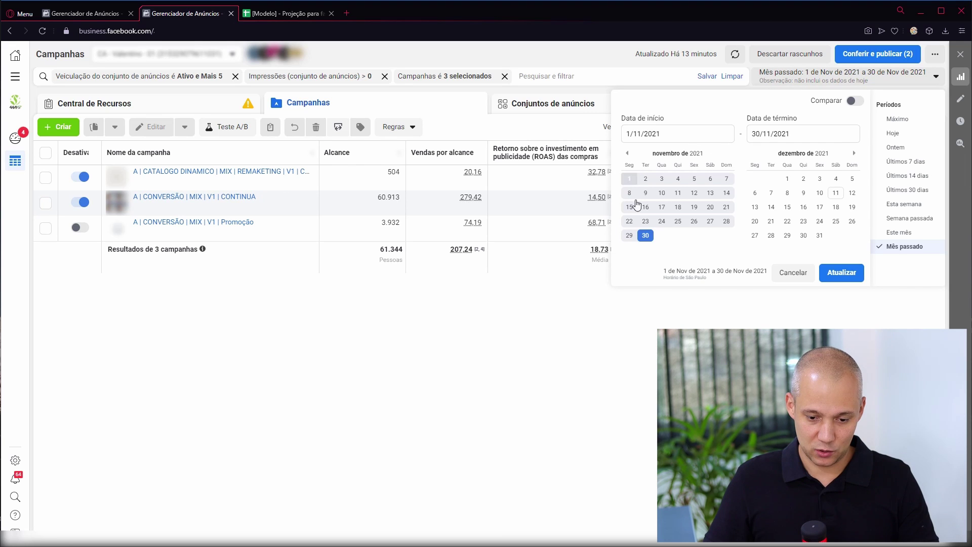
pyautogui.click(842, 272)
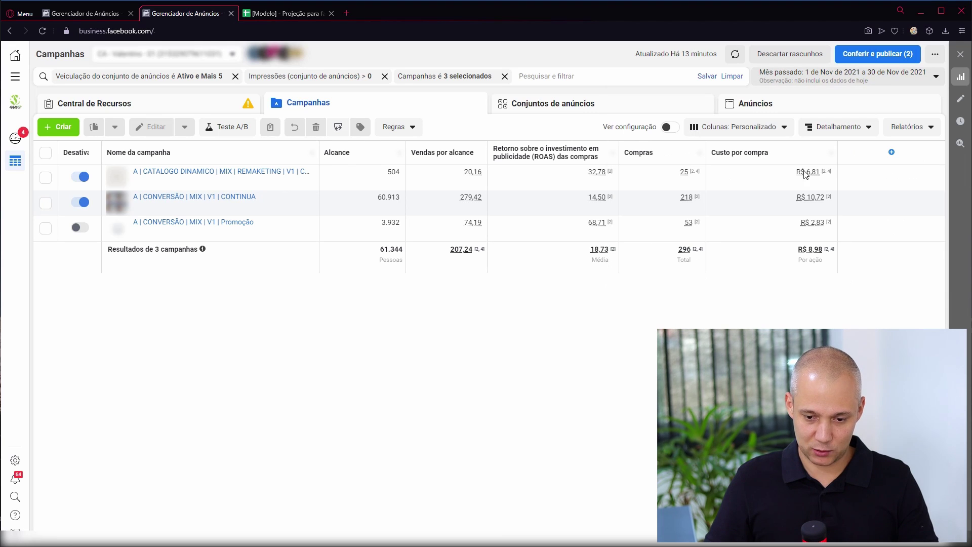
pyautogui.click(735, 53)
# - Switch to the other ad account's report, check its previous-month date range, and refresh its data
pyautogui.click(104, 14)
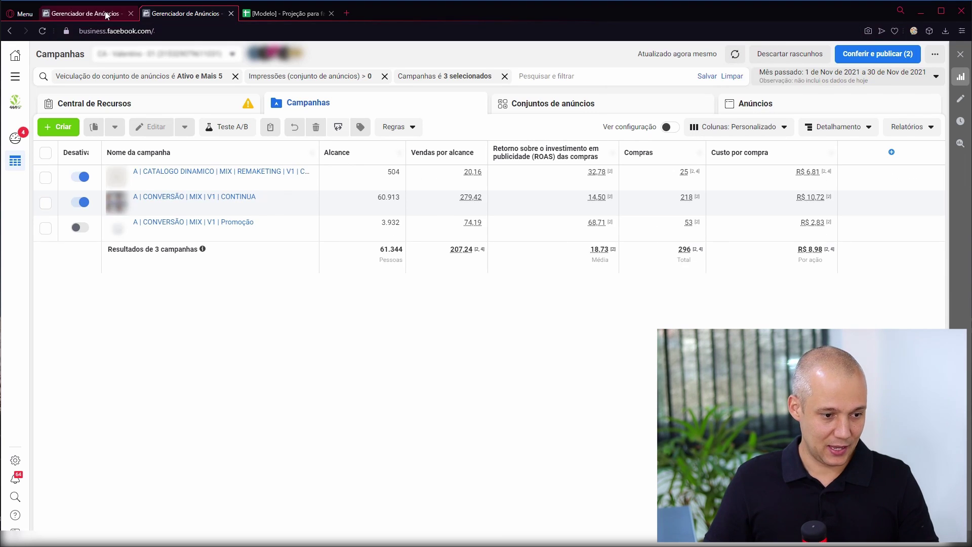
pyautogui.click(797, 77)
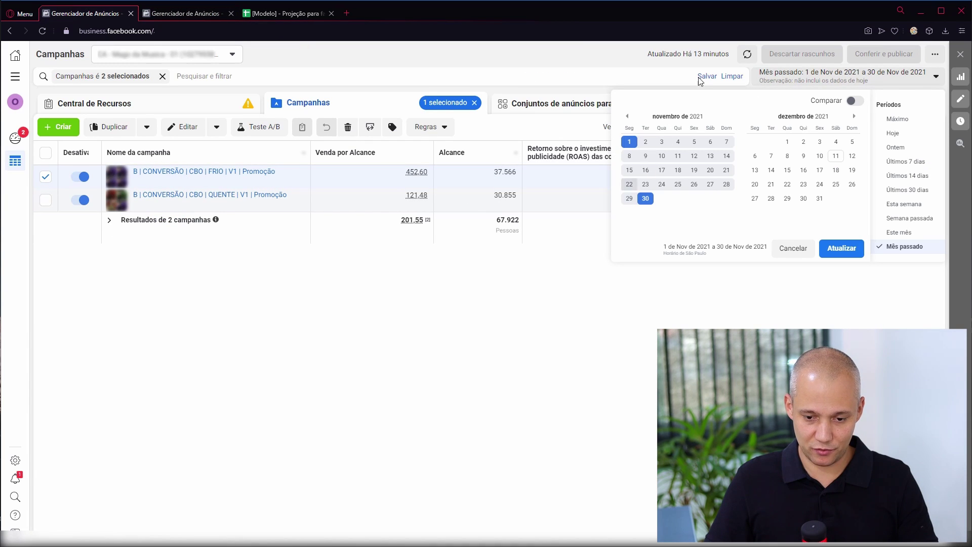
pyautogui.click(747, 55)
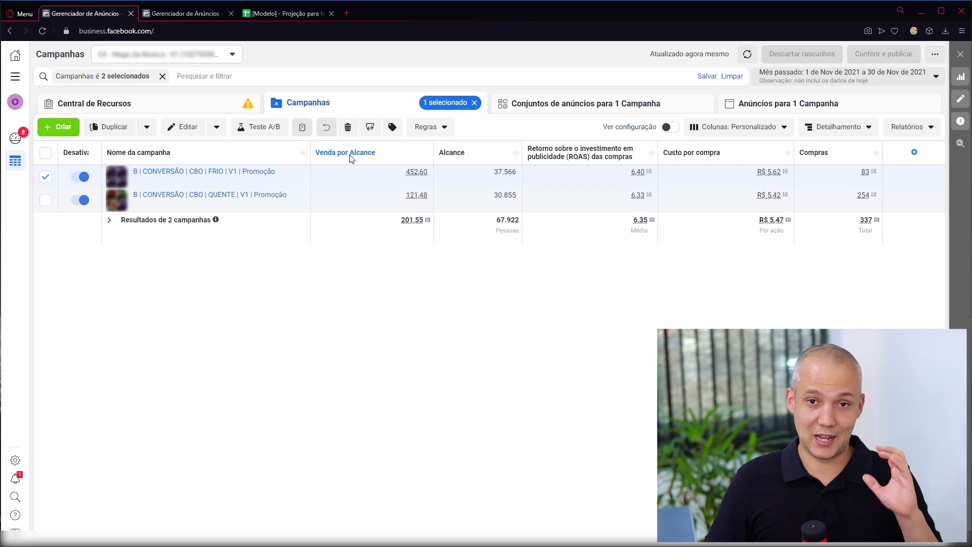
# - Review Venda por Alcance for the two campaigns and for the ad sets inside B | CONVERSÃO | CBO | FRIO | V1 | Promoção
pyautogui.moveTo(351, 159)
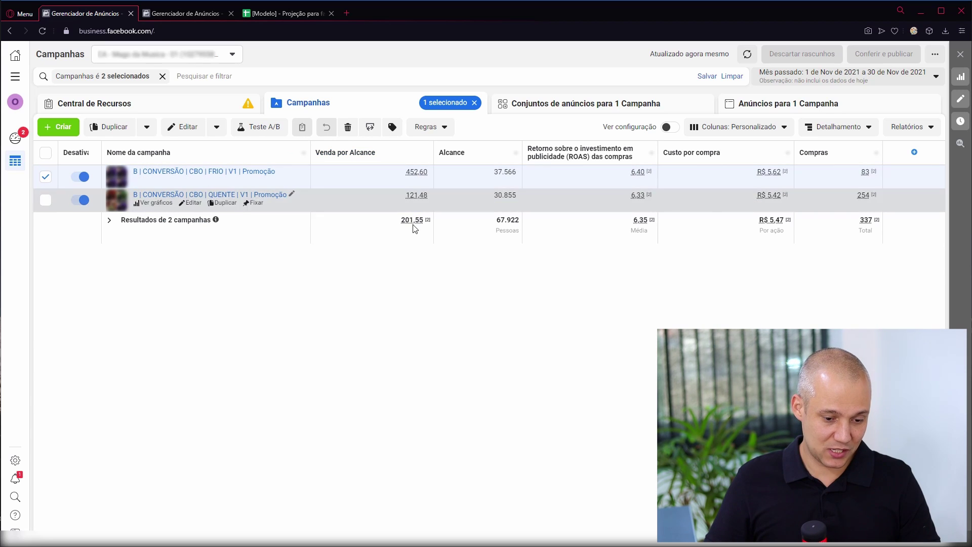
pyautogui.moveTo(406, 222)
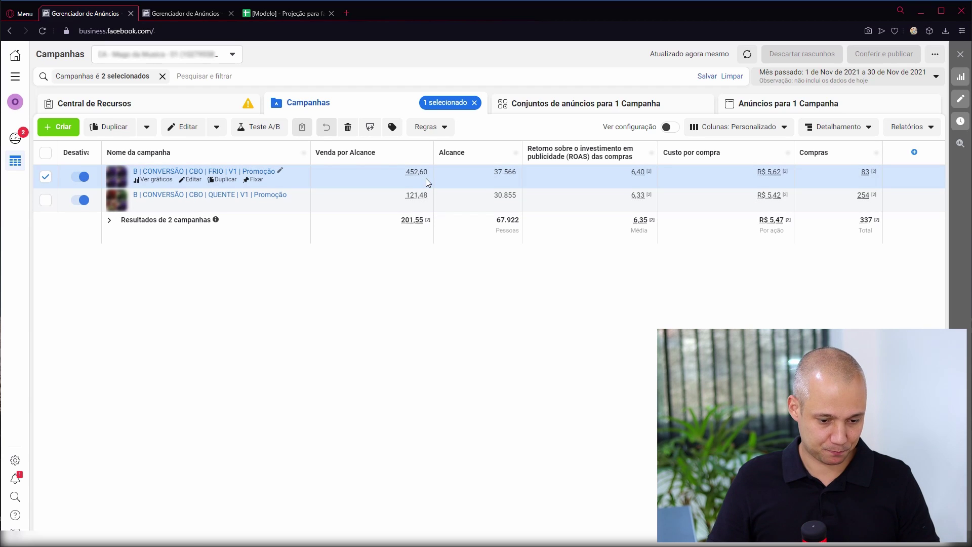
pyautogui.click(586, 109)
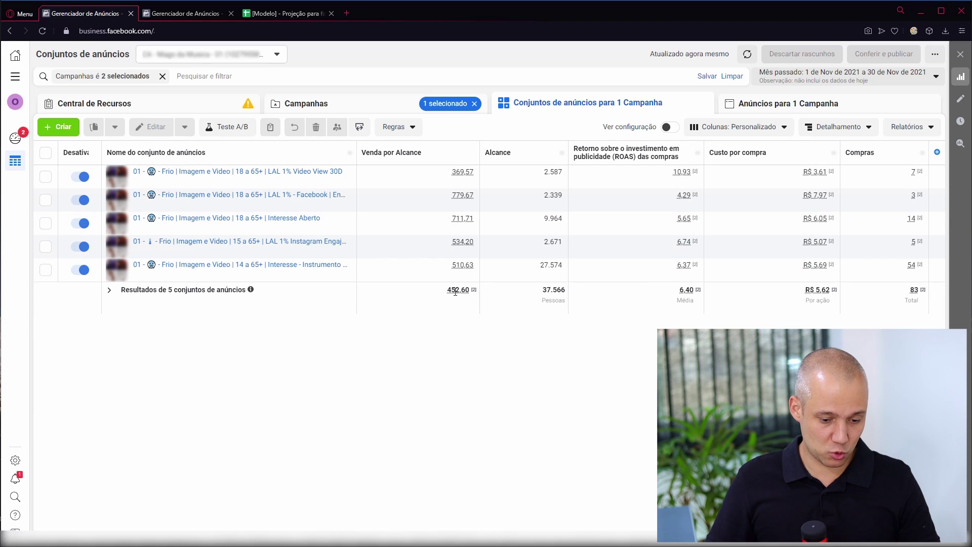
pyautogui.moveTo(457, 300)
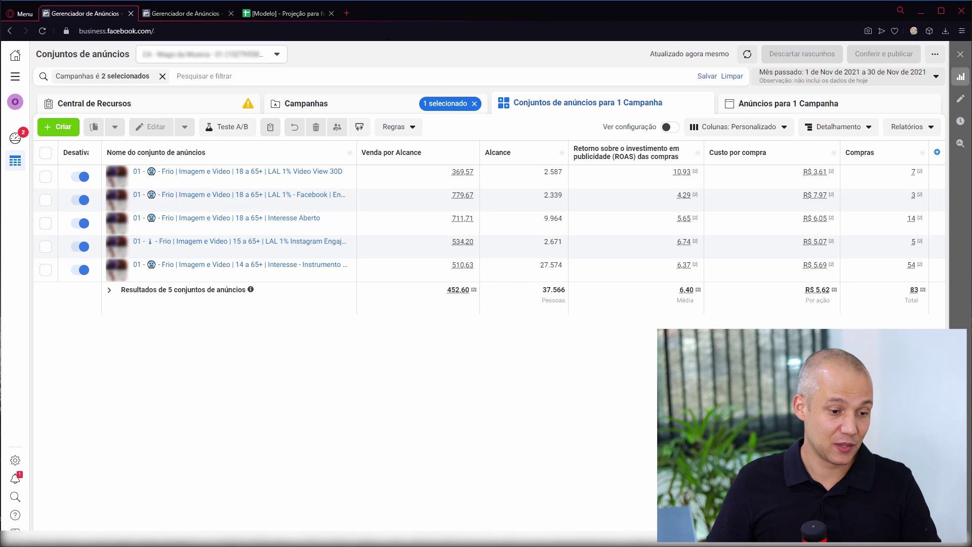
# - Return to the three-campaign account and view Vendas por alcance for the ad sets of A | CONVERSÃO | MIX | V1 | CONTINUA
pyautogui.click(183, 15)
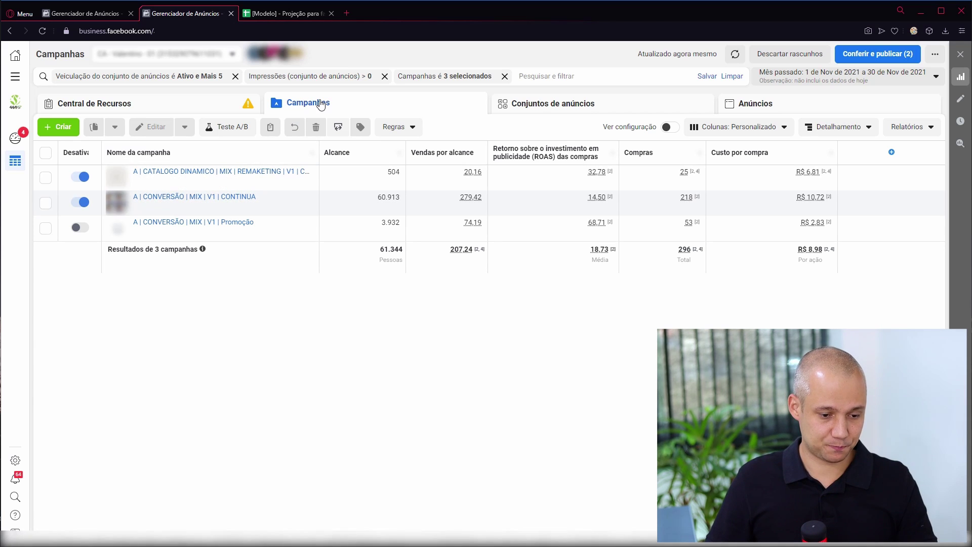
pyautogui.click(46, 203)
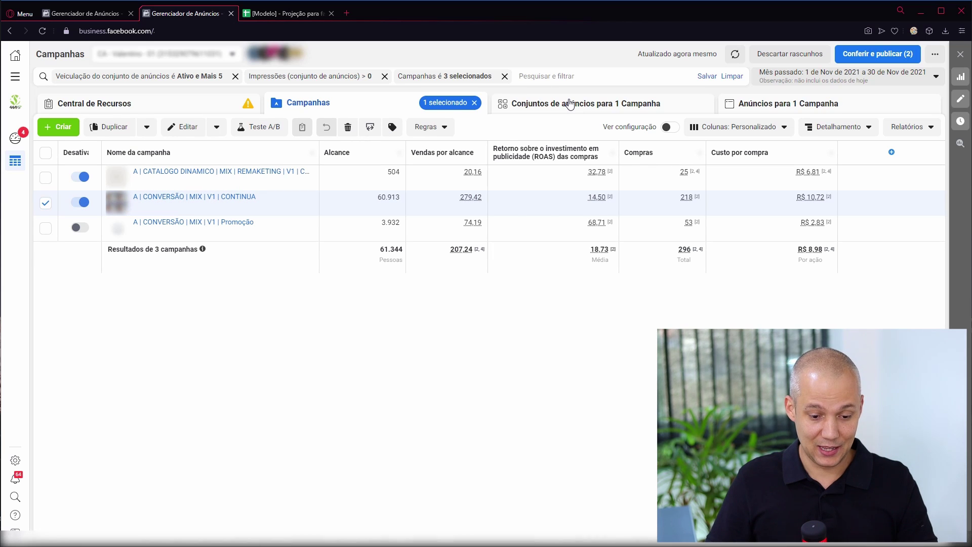
pyautogui.click(568, 104)
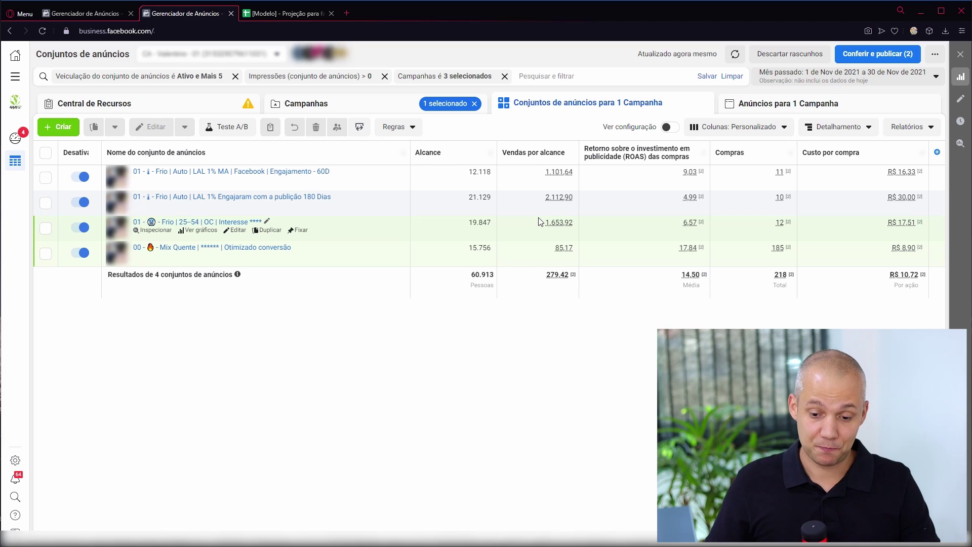
pyautogui.moveTo(549, 155)
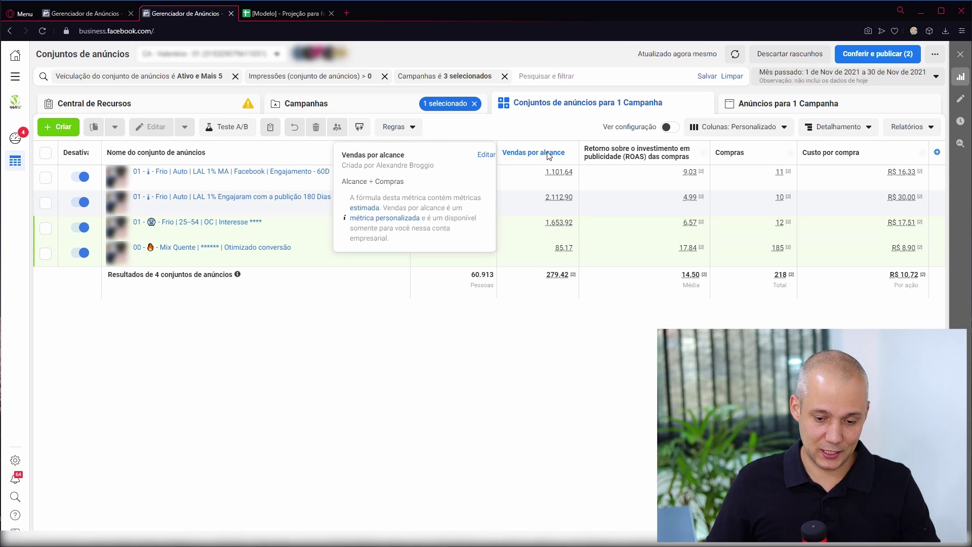
# - Open the column customization for the ad sets table and inspect the Vendas por alcance custom metric
pyautogui.click(731, 126)
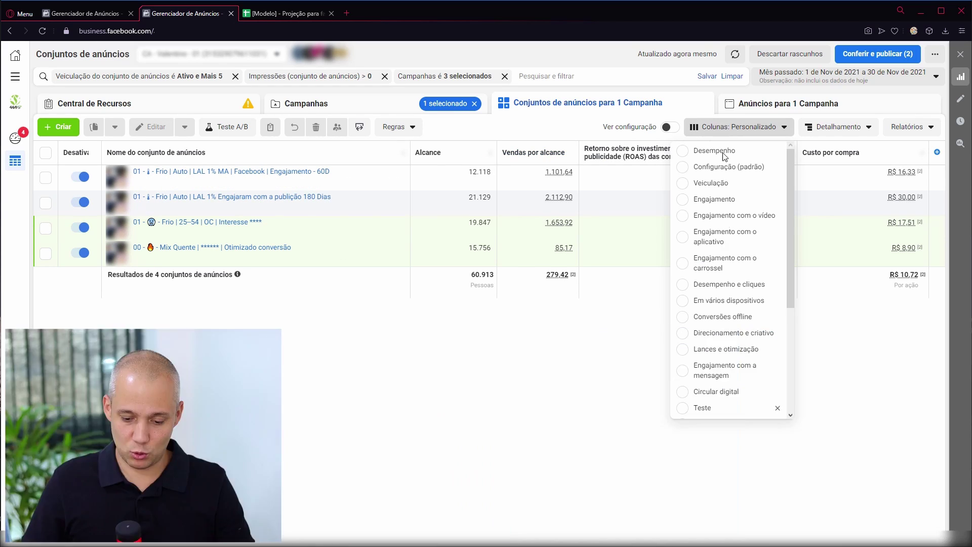
pyautogui.scroll(-4, 708, 395)
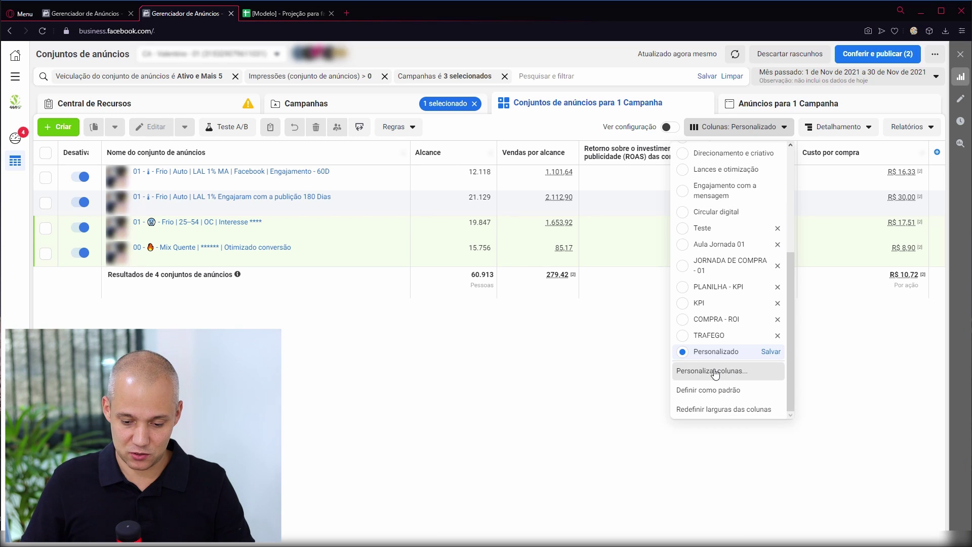
pyautogui.click(714, 371)
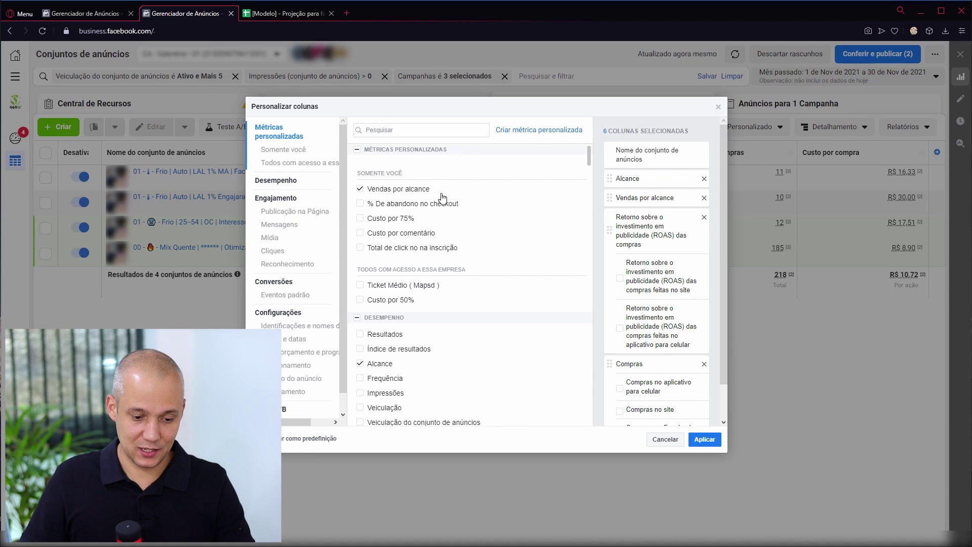
pyautogui.moveTo(419, 192)
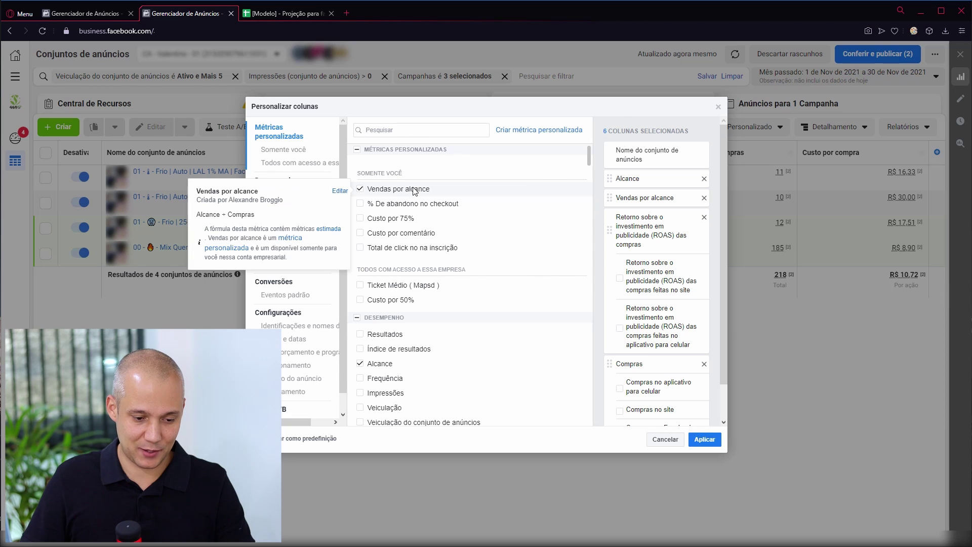
# - Rebuild the formula of the Vendas por alcance custom metric as Alcance ÷ Compras, and leave the editor without saving
pyautogui.click(338, 192)
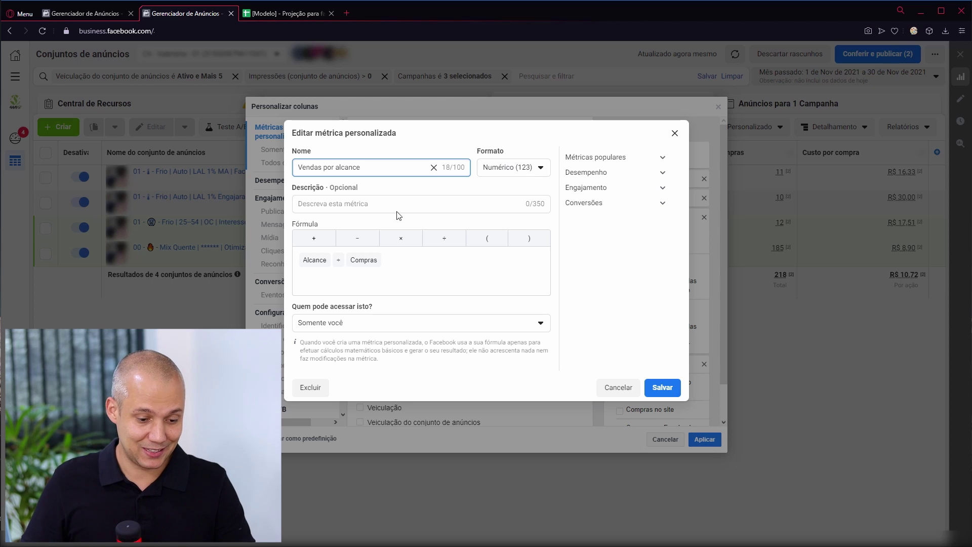
pyautogui.click(341, 269)
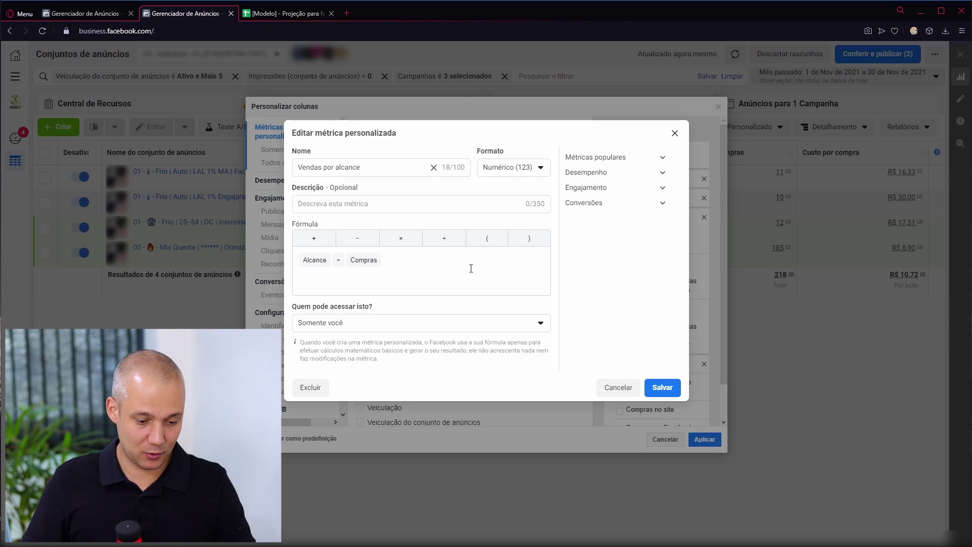
pyautogui.press('BackSpace')
pyautogui.press('BackSpace')
pyautogui.press('BackSpace')
pyautogui.write('alcan')
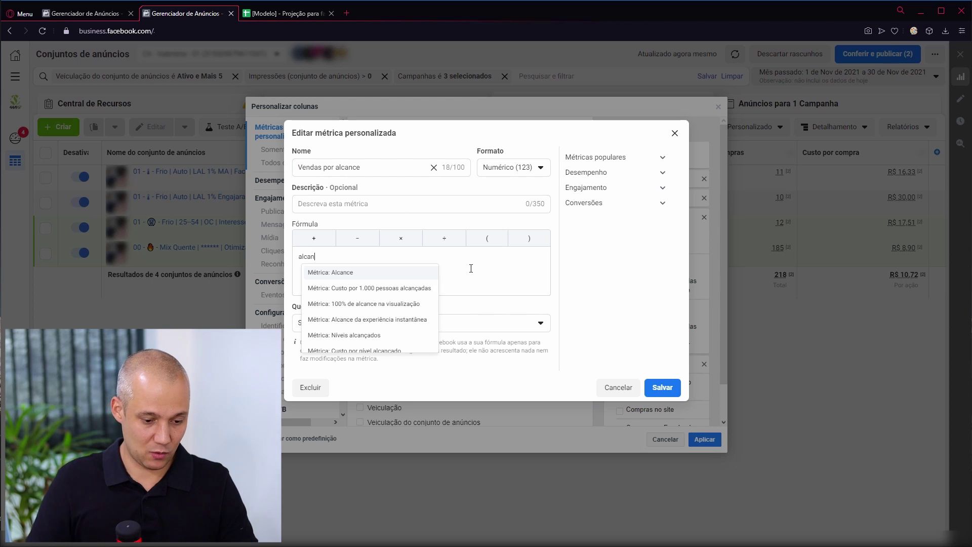
pyautogui.click(361, 272)
pyautogui.write('/compras')
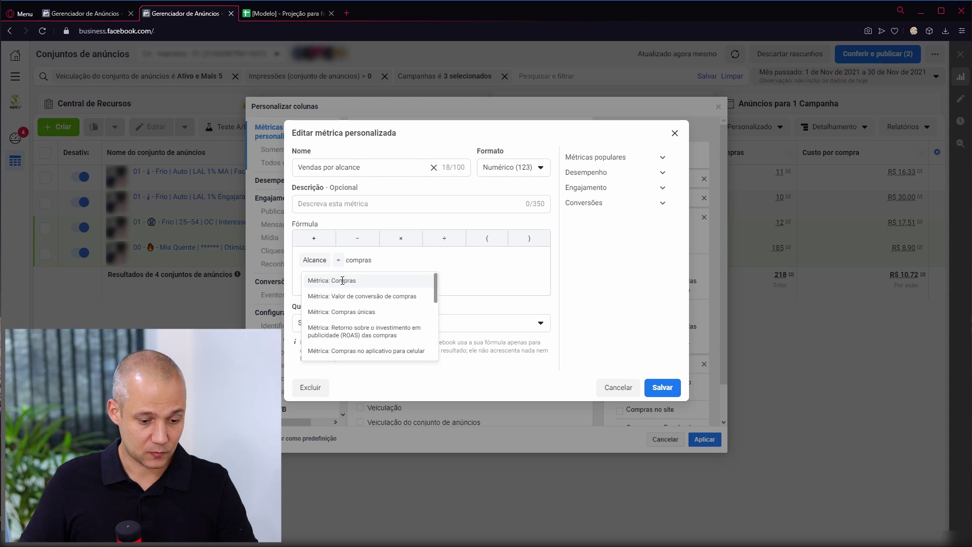
pyautogui.click(342, 280)
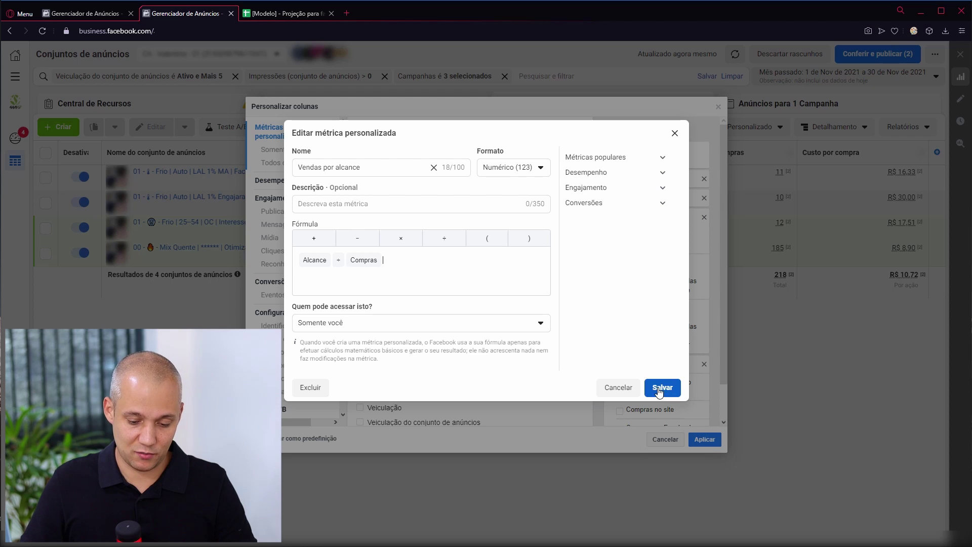
pyautogui.click(626, 386)
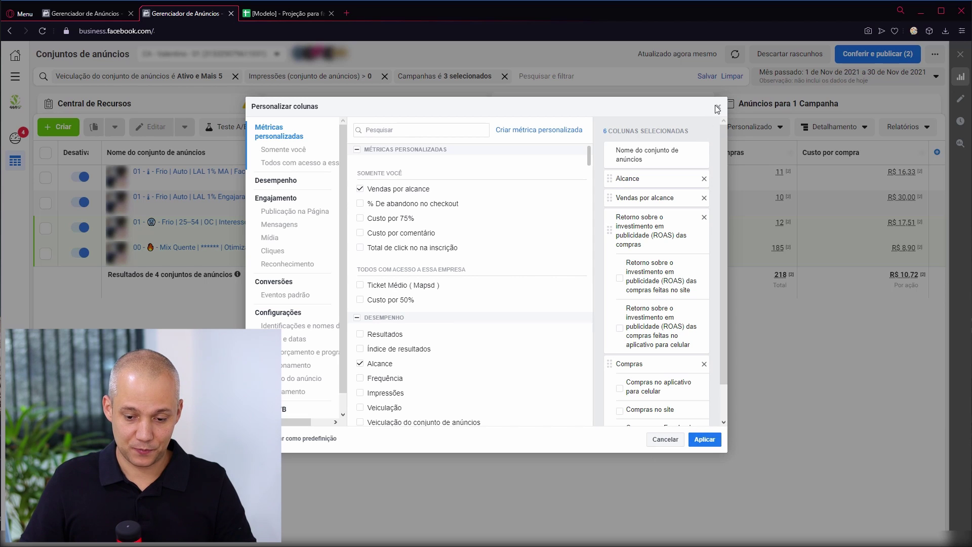
# - Remove and re-add the Vendas por alcance column, place it directly after Alcance, and apply the column layout
pyautogui.click(360, 189)
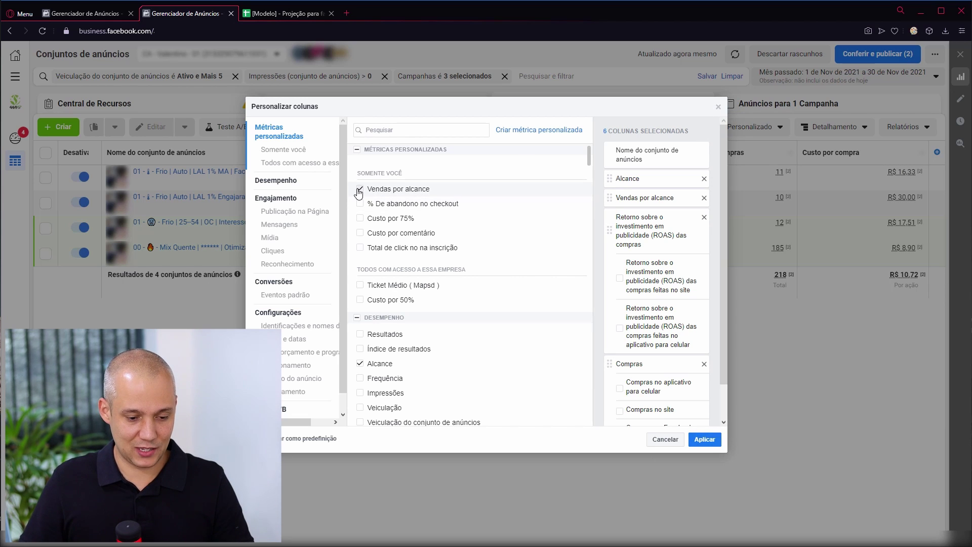
pyautogui.click(359, 189)
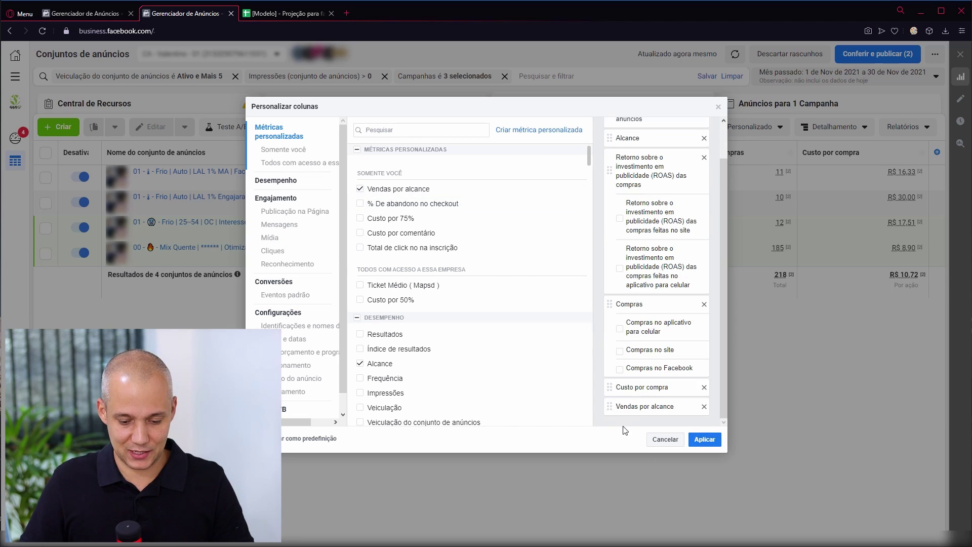
pyautogui.moveTo(630, 406); pyautogui.dragTo(642, 168)
pyautogui.click(704, 439)
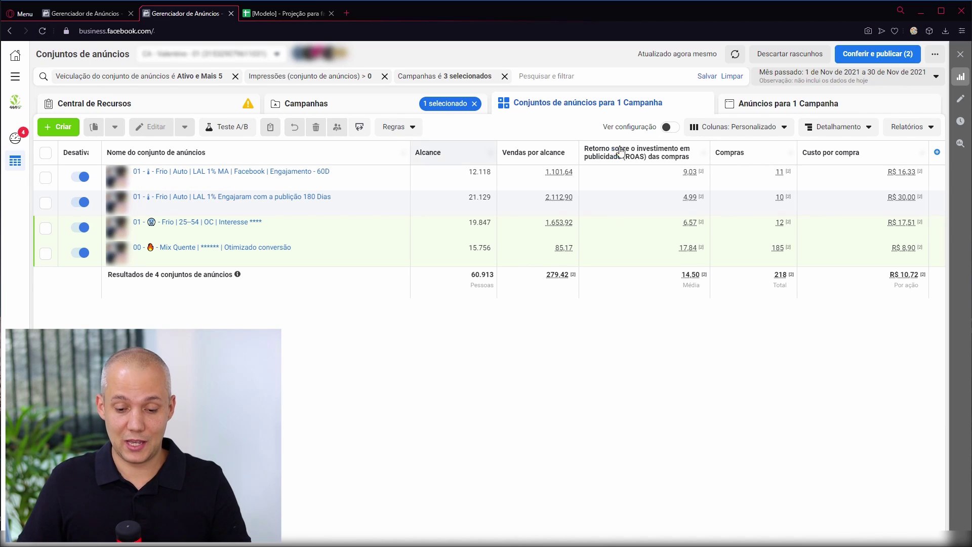
# - Reopen the column customization to check the definition of Vendas por alcance, and close it without changes
pyautogui.click(737, 126)
pyautogui.scroll(-5, 718, 329)
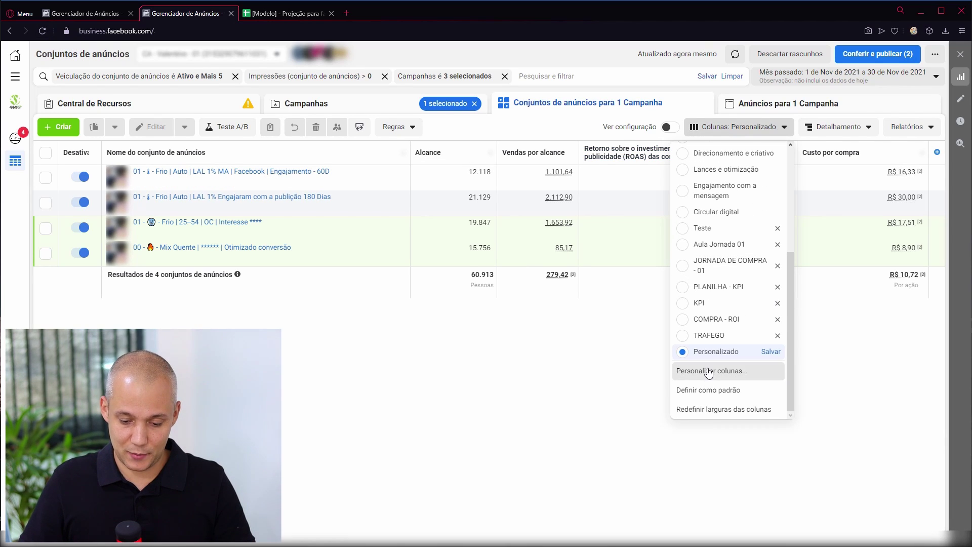
pyautogui.click(708, 372)
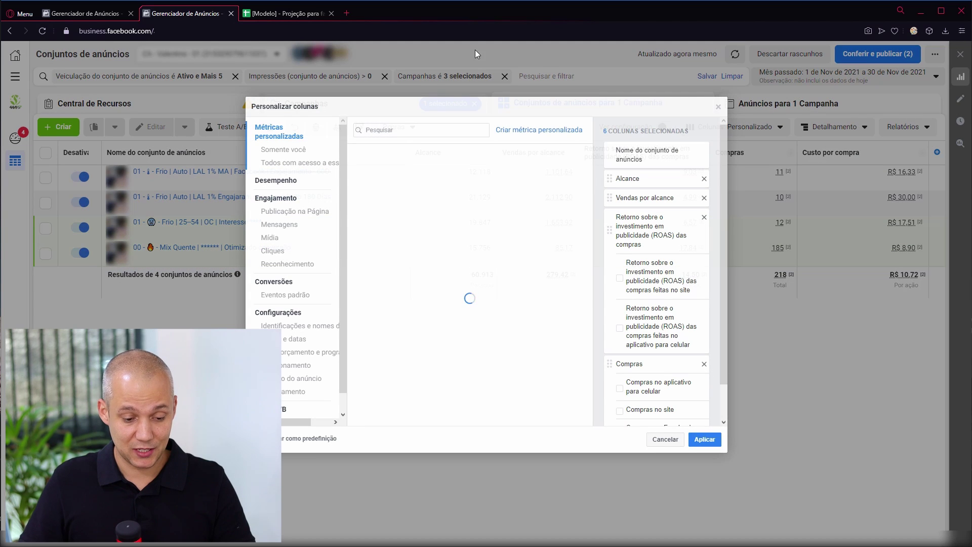
pyautogui.moveTo(386, 189)
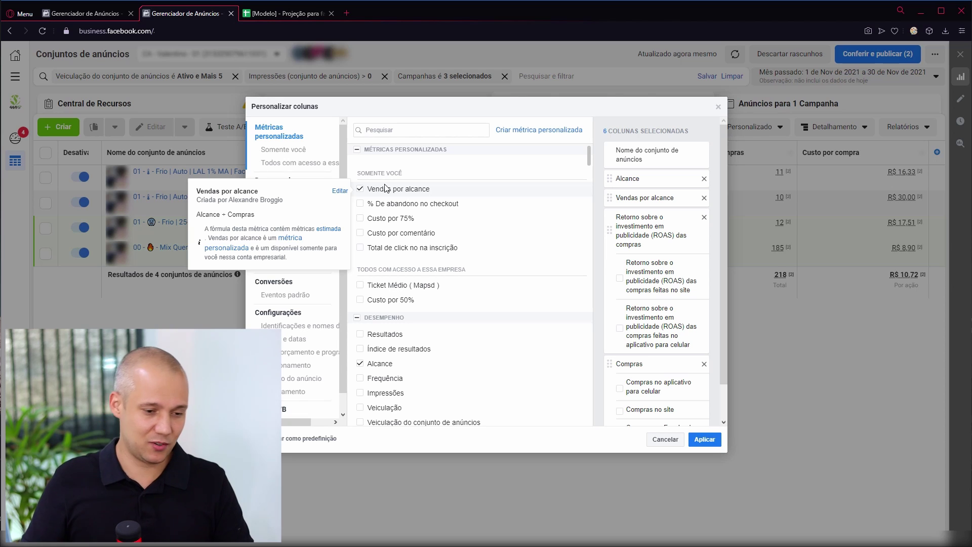
pyautogui.click(717, 106)
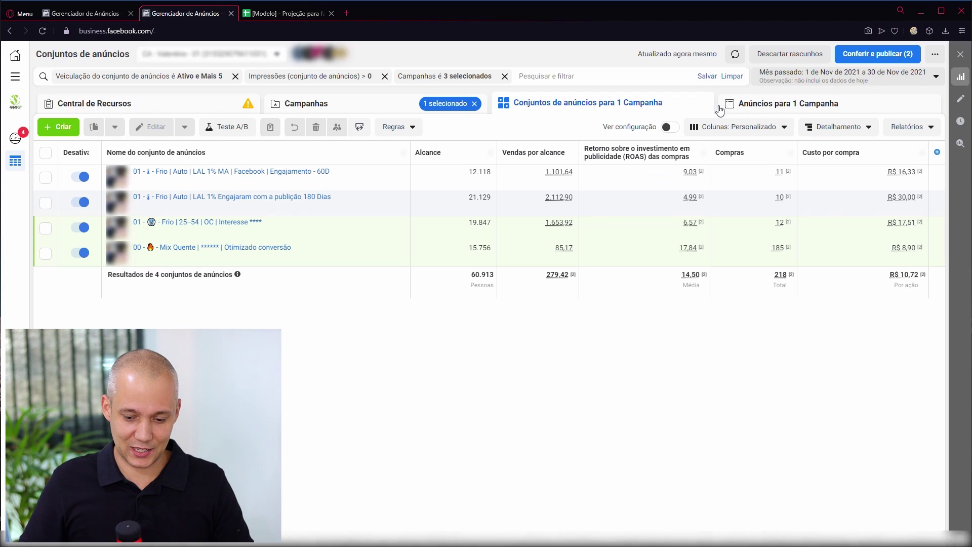
# - Compare ROAS between the campaign list and the ad sets of A | CONVERSÃO | MIX | V1 | CONTINUA, ending on the campaign list
pyautogui.click(355, 114)
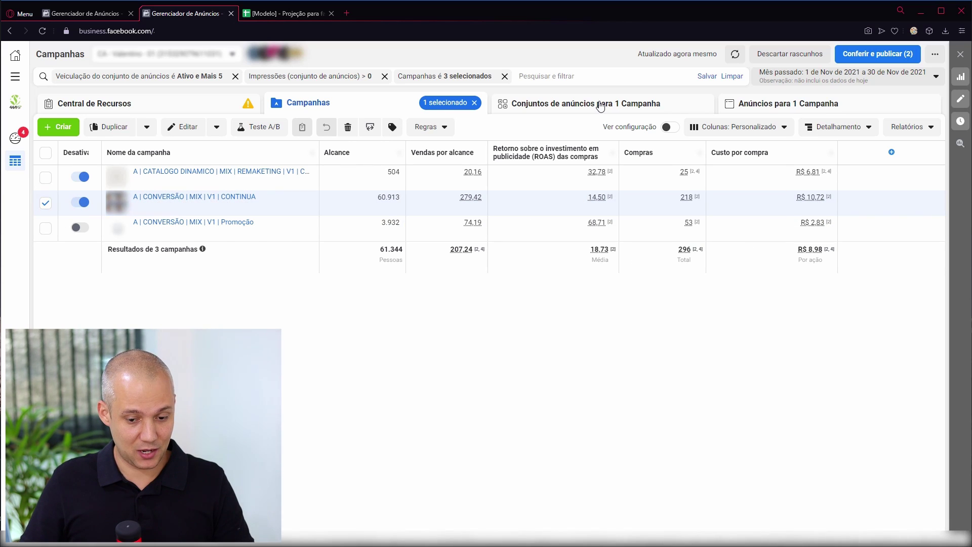
pyautogui.click(577, 104)
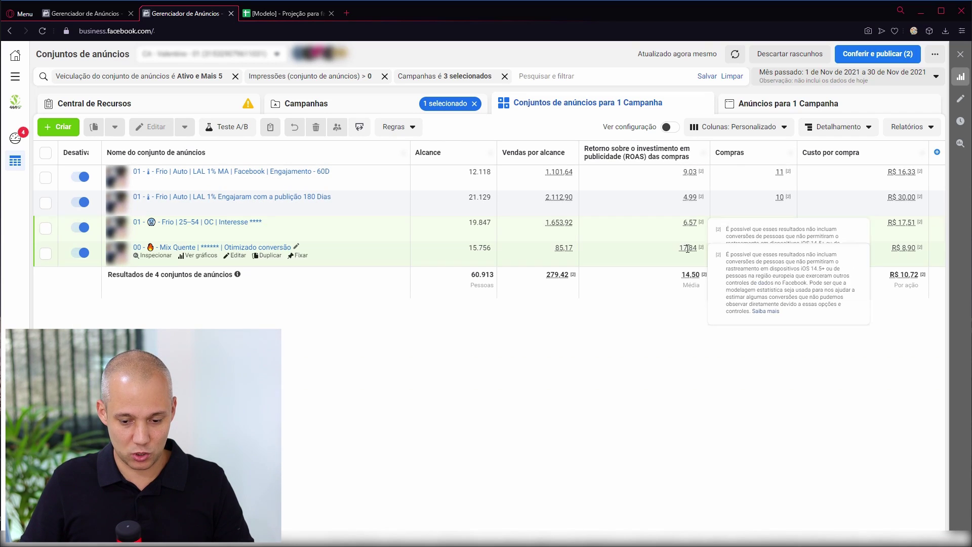
pyautogui.click(366, 112)
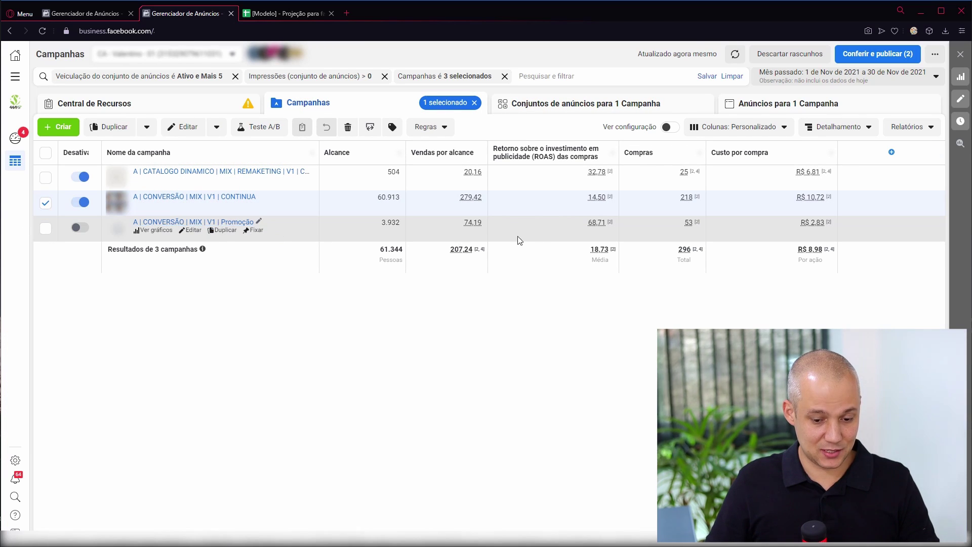
pyautogui.moveTo(607, 223)
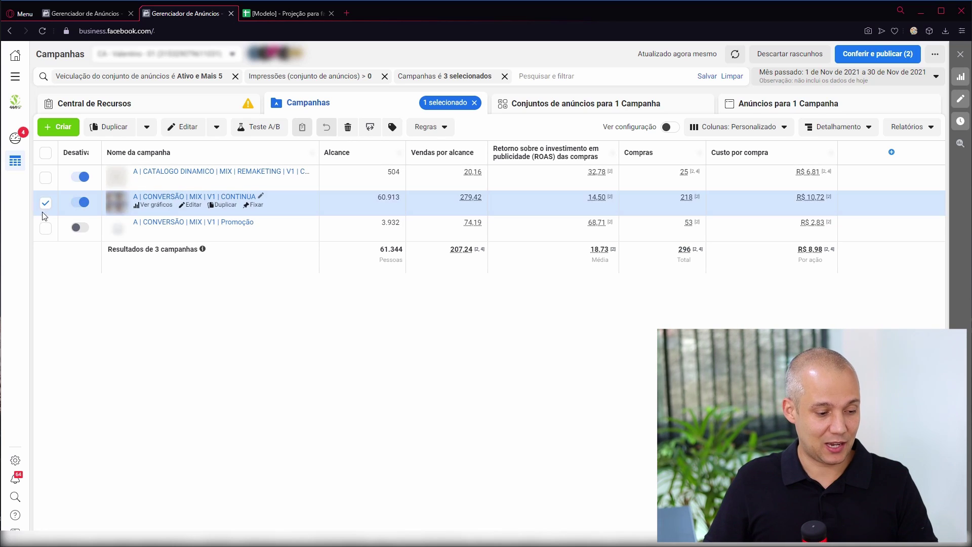
# - Deselect A | CONVERSÃO | MIX | V1 | CONTINUA and view the campaign list of the other ad account with the CBO campaigns
pyautogui.click(45, 203)
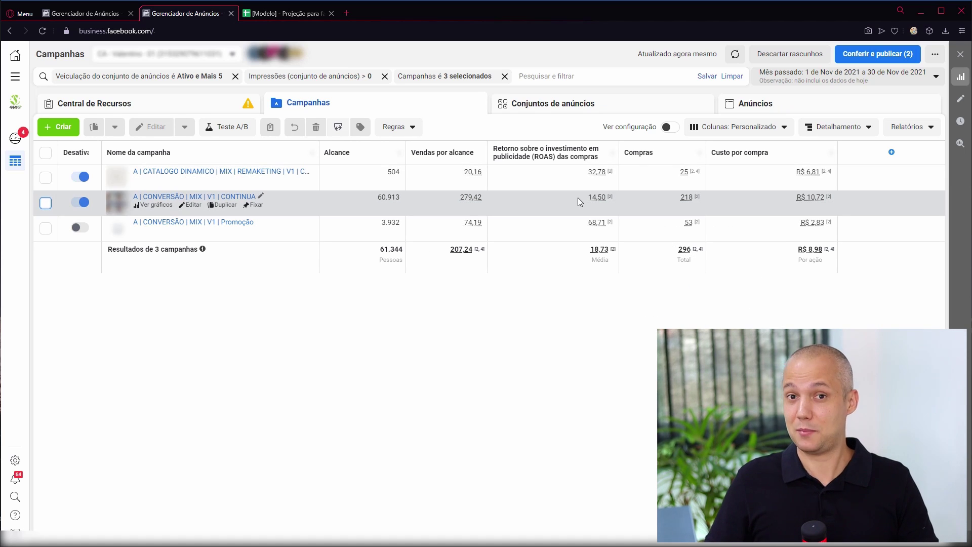
pyautogui.click(74, 14)
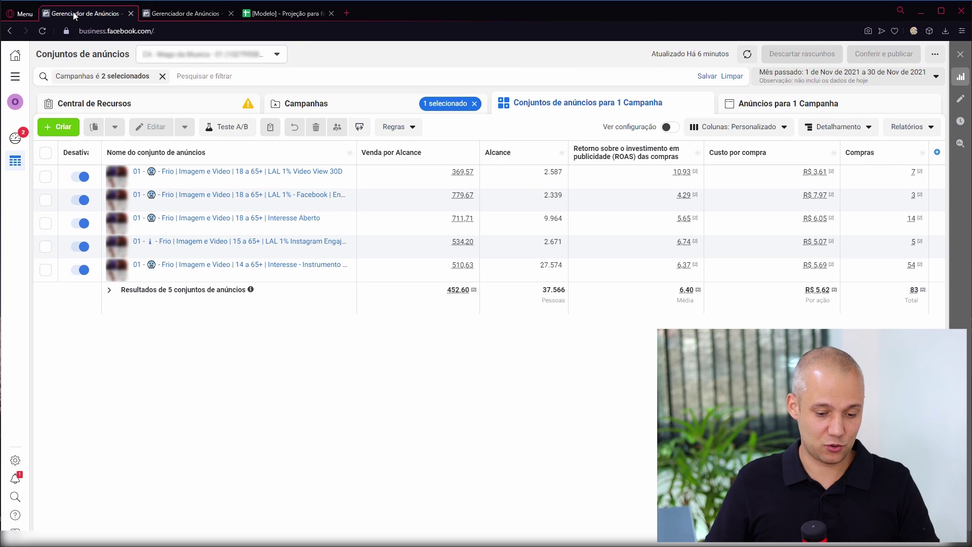
pyautogui.click(379, 103)
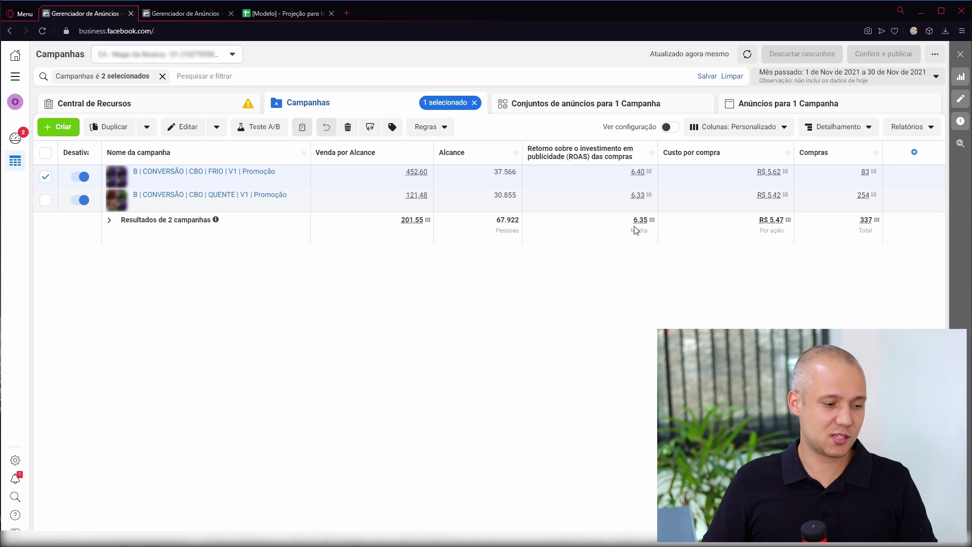
# - Calculate 100000 × 2 minus 100000 in the calculator, and move the calculator out of view
pyautogui.moveTo(0, 19); pyautogui.dragTo(396, 54)
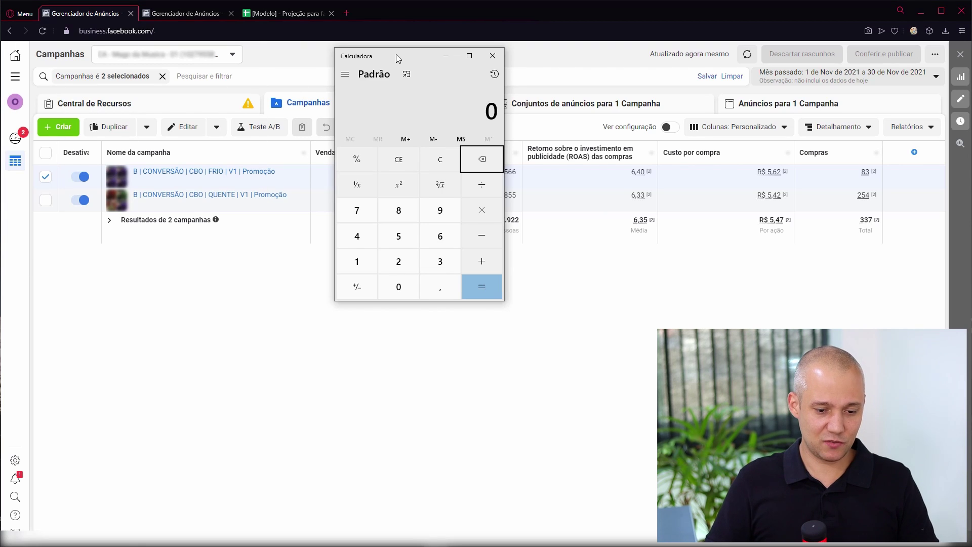
pyautogui.write('1000000')
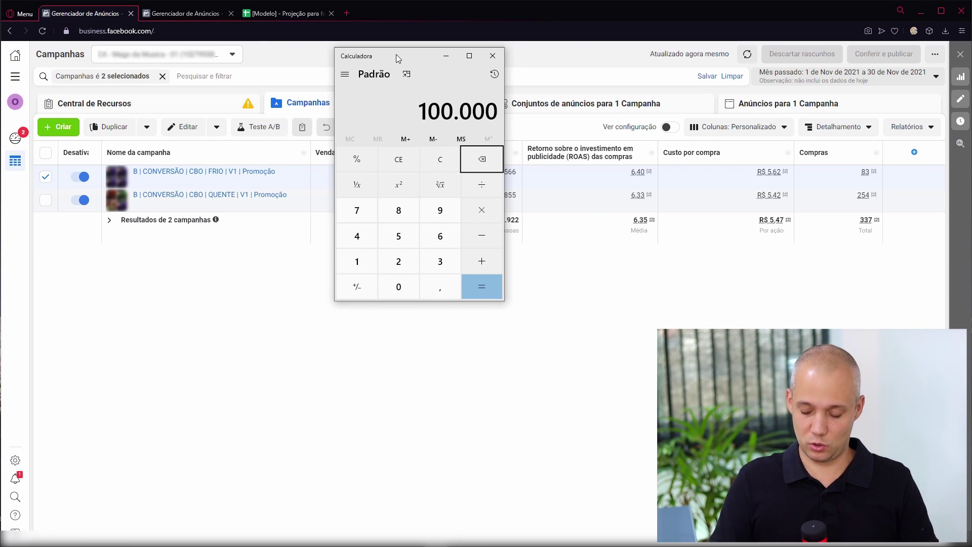
pyautogui.write('*2')
pyautogui.press('Return')
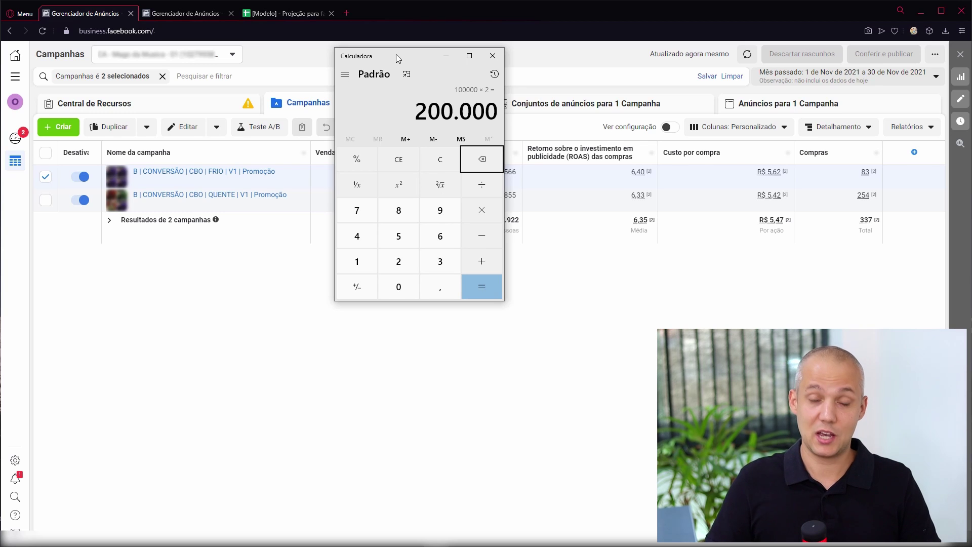
pyautogui.write('-100000')
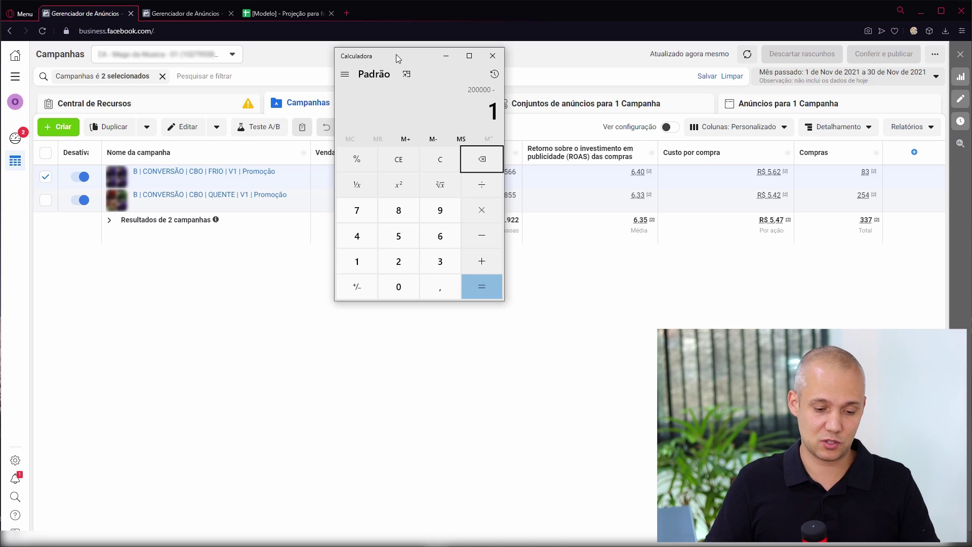
pyautogui.press('Return')
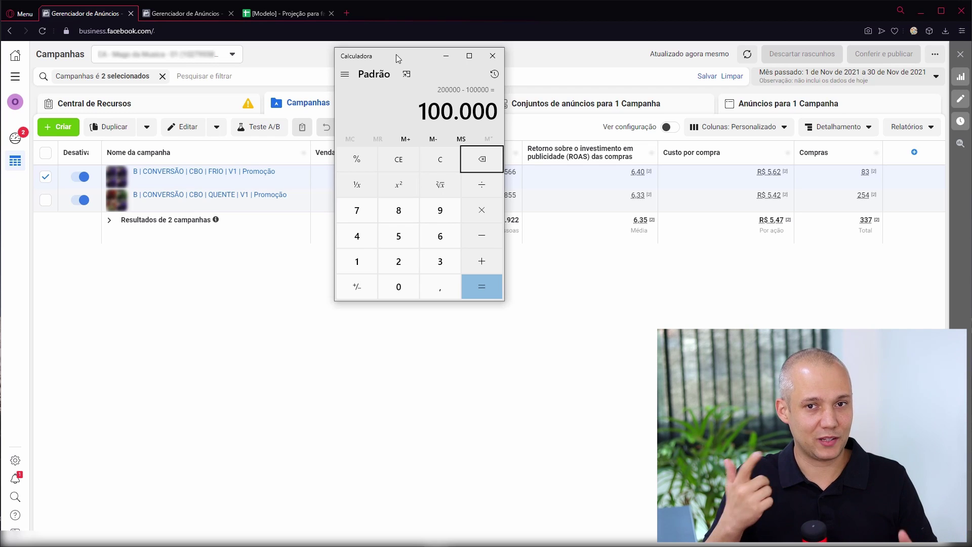
pyautogui.moveTo(385, 57); pyautogui.dragTo(15, 40)
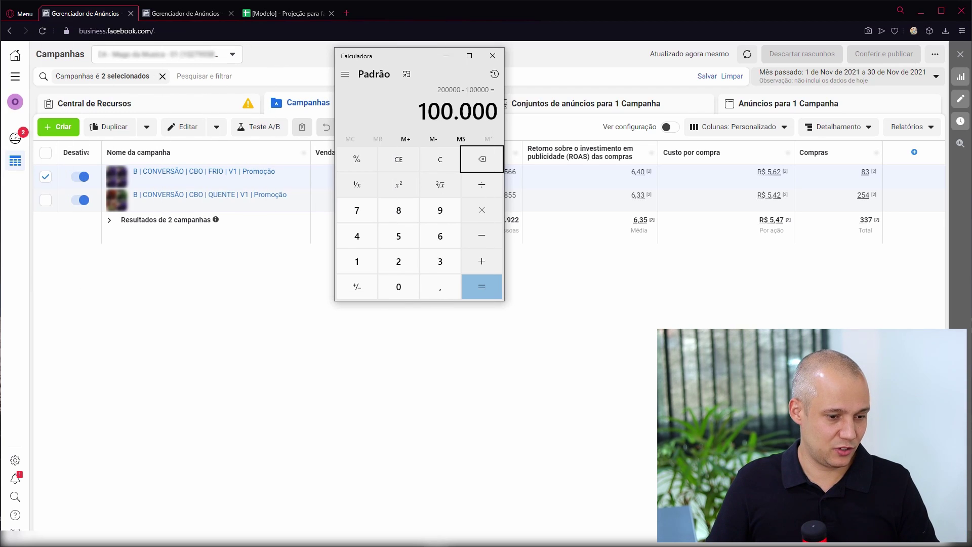
# - Switch to the [Modelo] - Projeção para faturar 70-100k spreadsheet and compare Etapa 04's investment with its revenue at ROI 8, 10 and 20
pyautogui.click(289, 13)
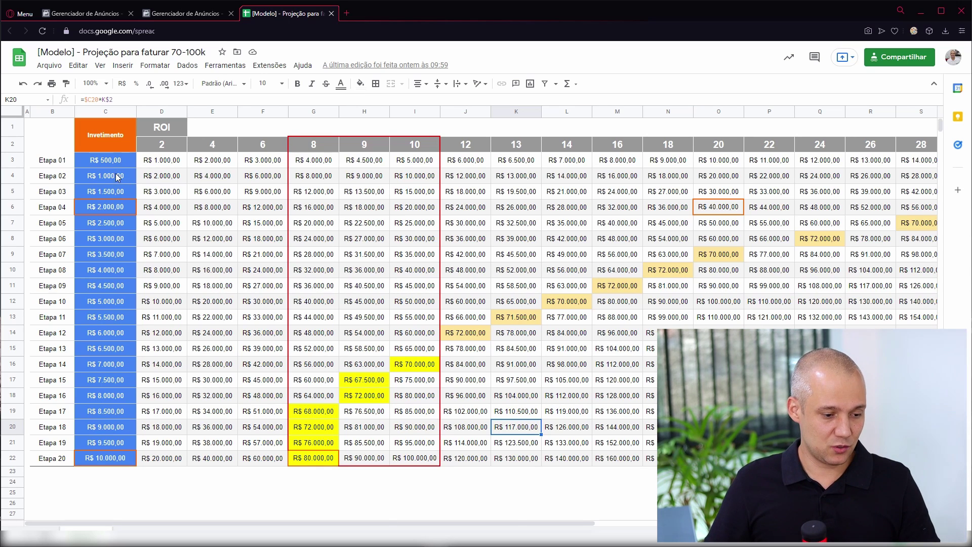
pyautogui.click(115, 208)
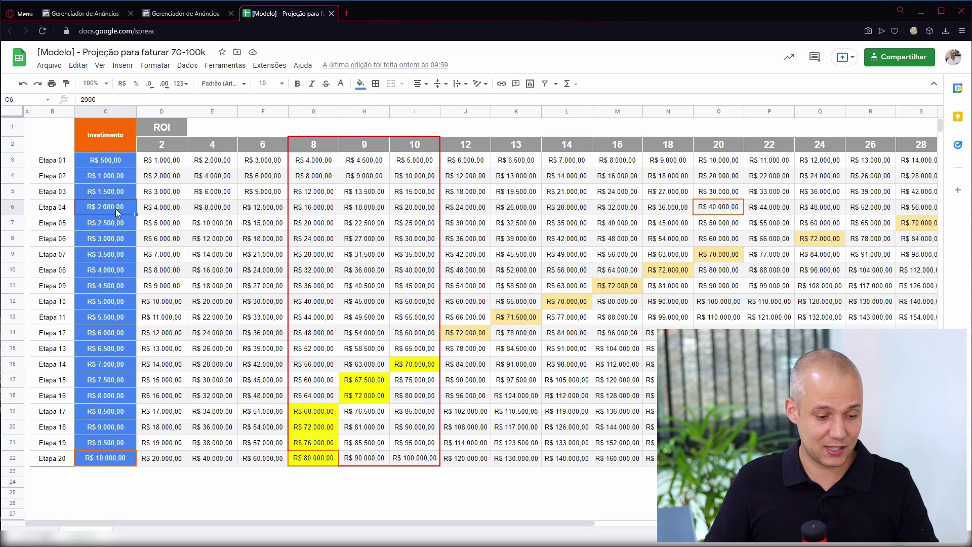
pyautogui.click(312, 210)
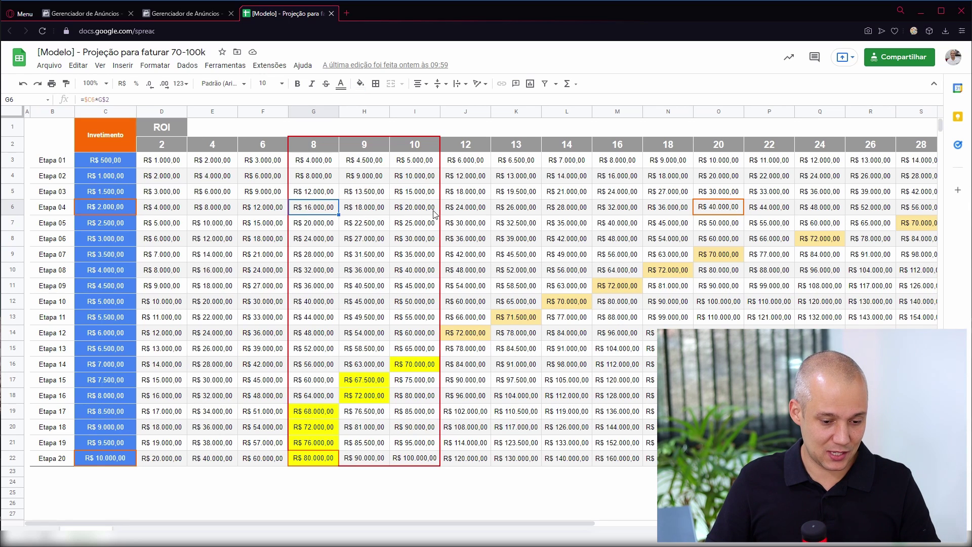
pyautogui.click(428, 212)
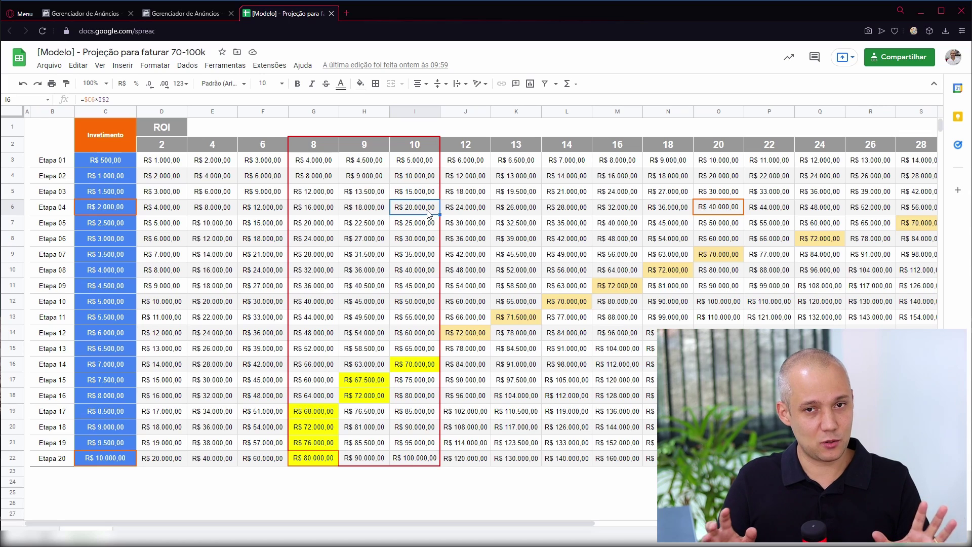
pyautogui.click(98, 215)
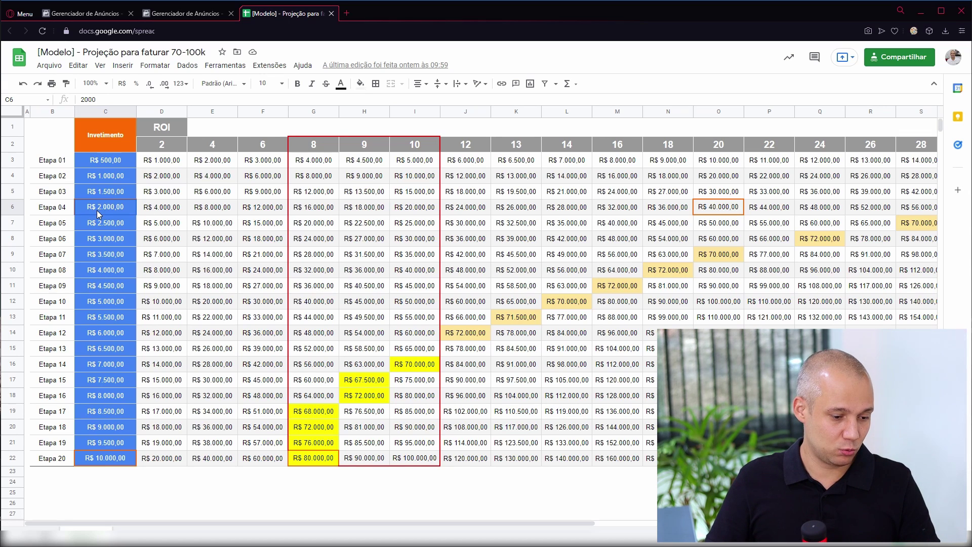
pyautogui.click(718, 206)
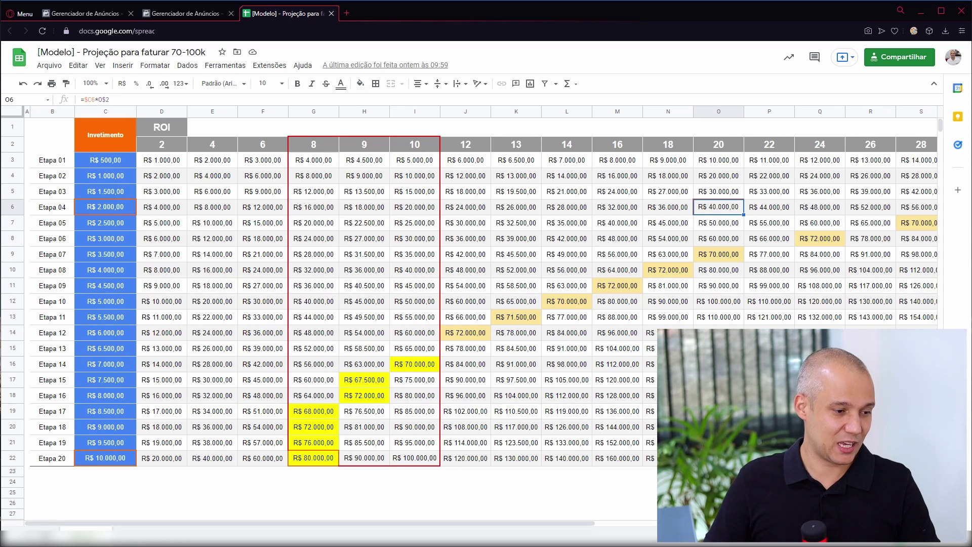
# - Calculate Etapa 04's profit at ROI 20 as 40000 − 2000 in a calculator placed over the sheet
pyautogui.moveTo(1, 48); pyautogui.dragTo(817, 80)
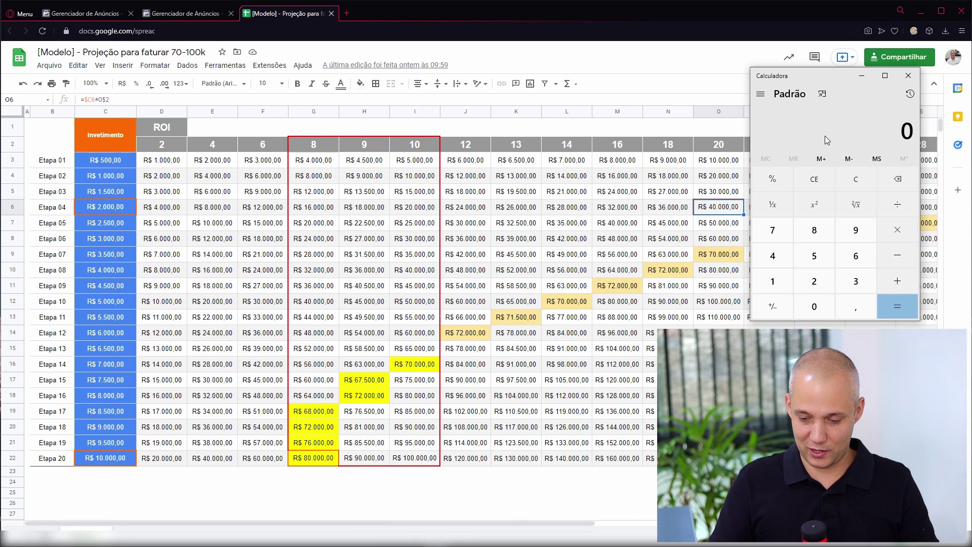
pyautogui.write('400000')
pyautogui.press('BackSpace')
pyautogui.press('-')
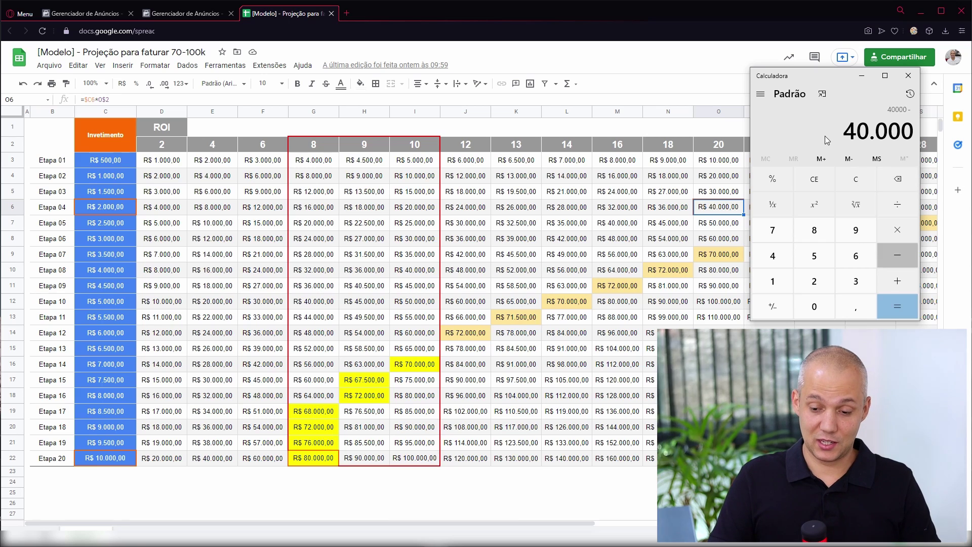
pyautogui.write('2000')
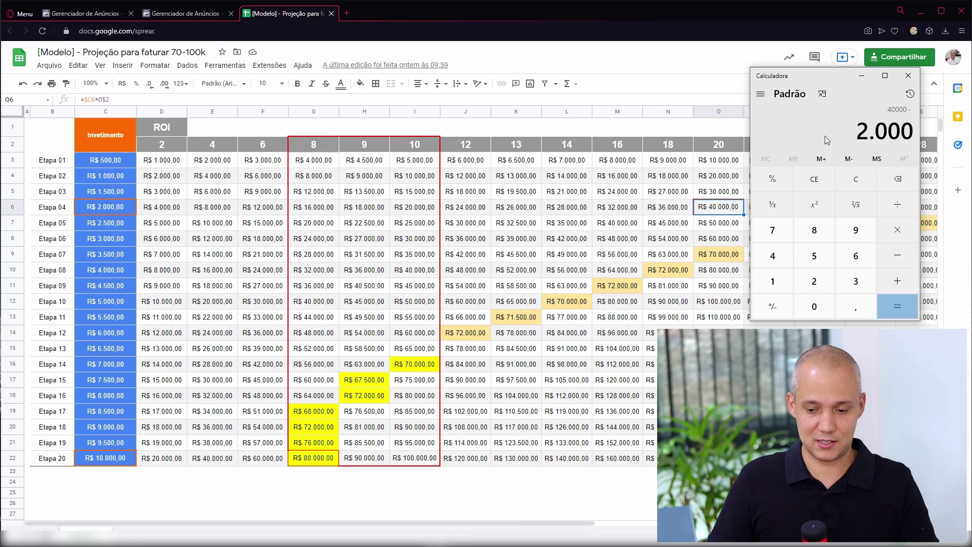
pyautogui.press('Return')
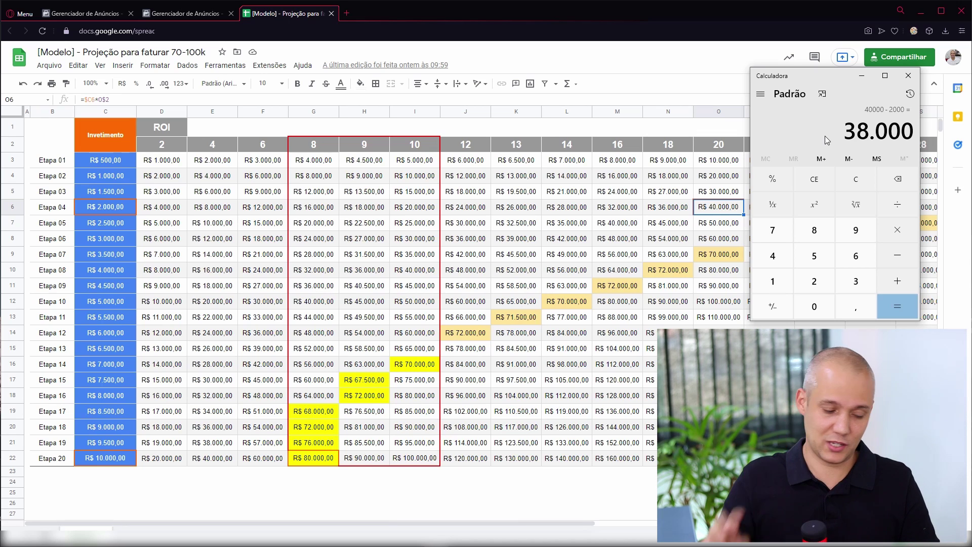
# - Check Etapa 20's investment and revenue at ROI 8, and calculate 80000 − 10000 in a second calculator
pyautogui.click(98, 460)
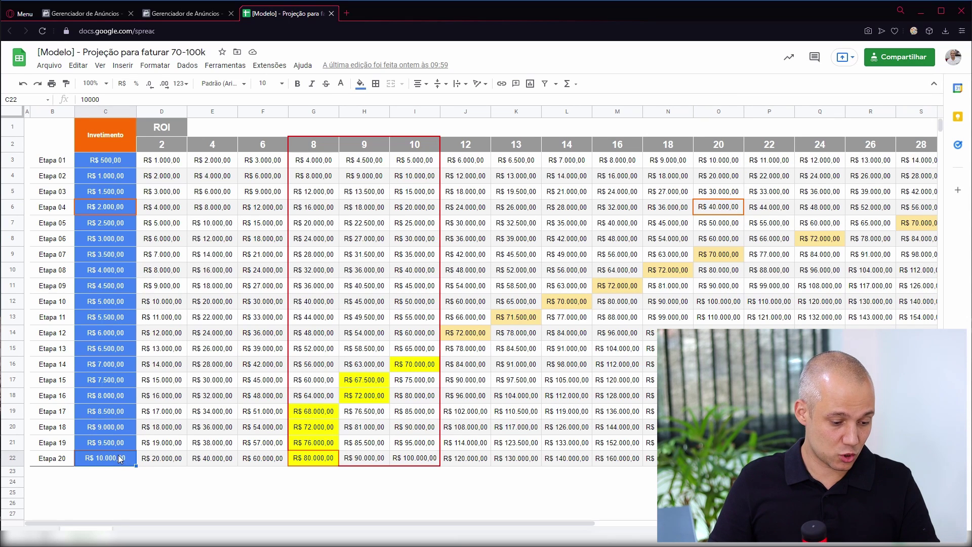
pyautogui.click(316, 460)
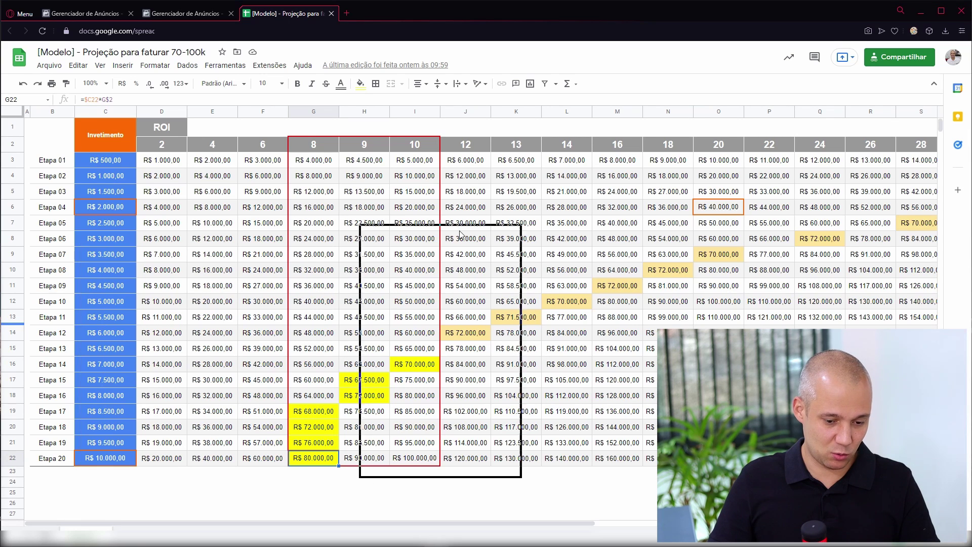
pyautogui.moveTo(737, 226); pyautogui.dragTo(735, 227)
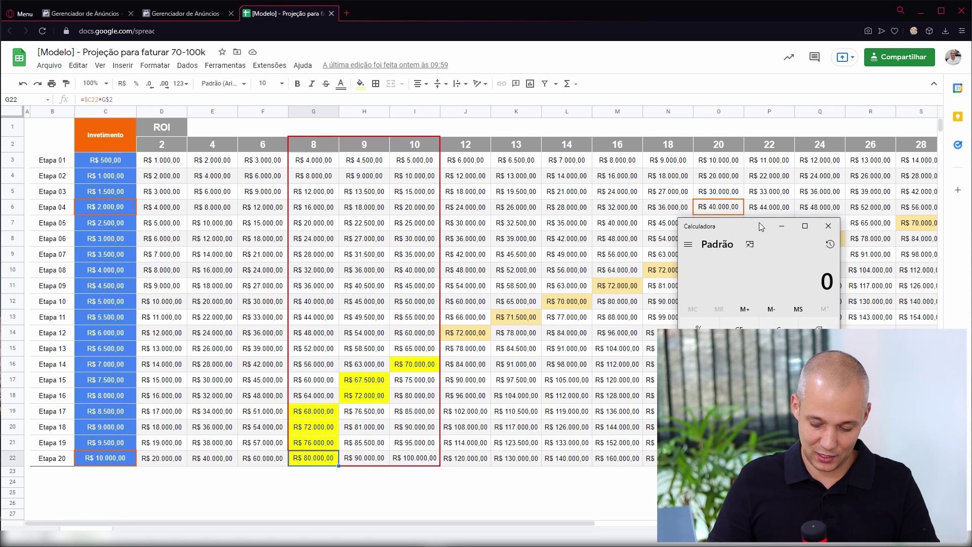
pyautogui.write('80000 - 1')
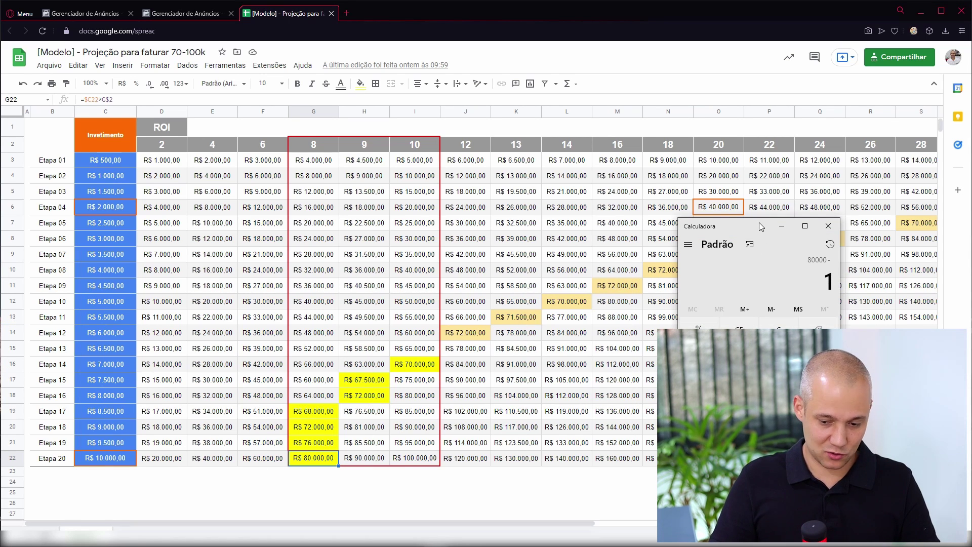
pyautogui.write('0000')
pyautogui.press('Return')
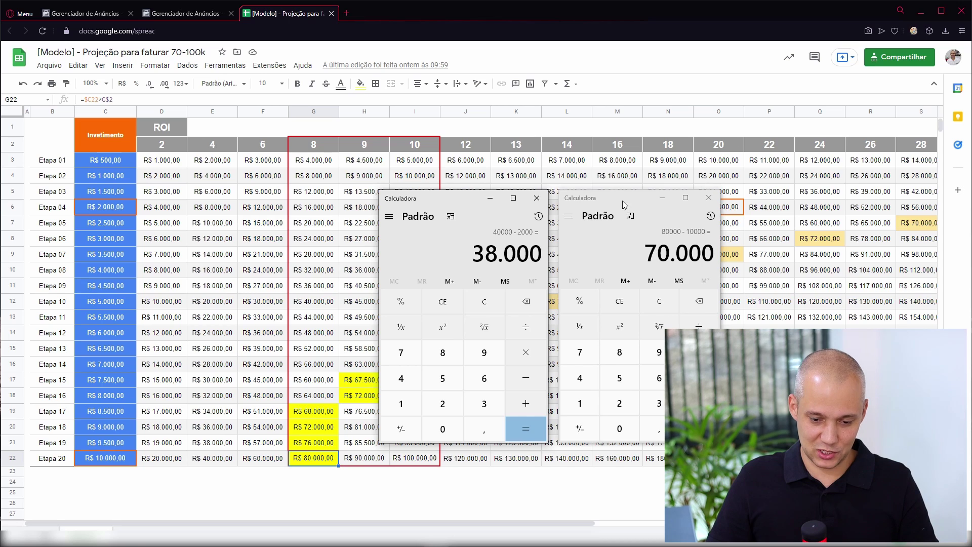
# - Arrange the two calculators side by side to compare both profits, and close them
pyautogui.moveTo(622, 200); pyautogui.dragTo(644, 232)
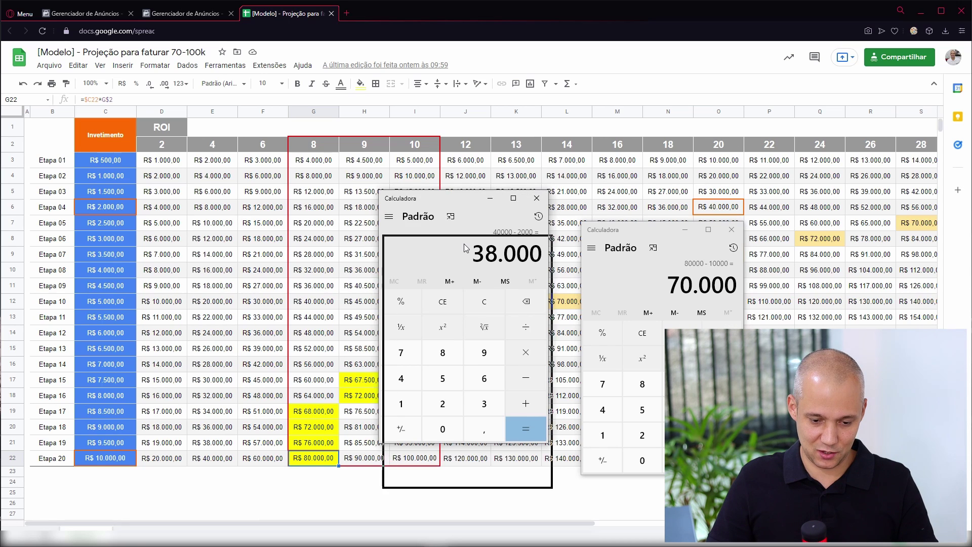
pyautogui.moveTo(464, 247); pyautogui.dragTo(465, 248)
pyautogui.moveTo(634, 230); pyautogui.dragTo(613, 244)
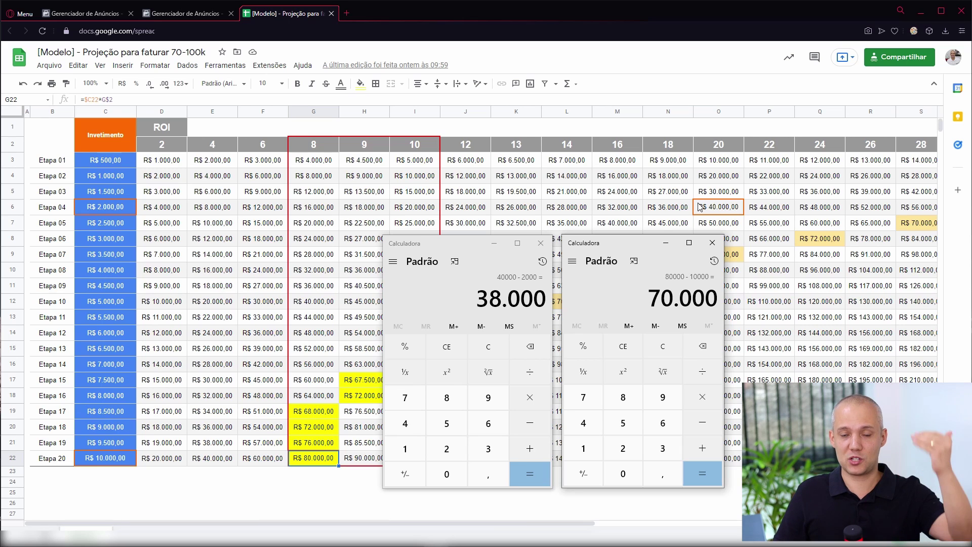
pyautogui.click(719, 247)
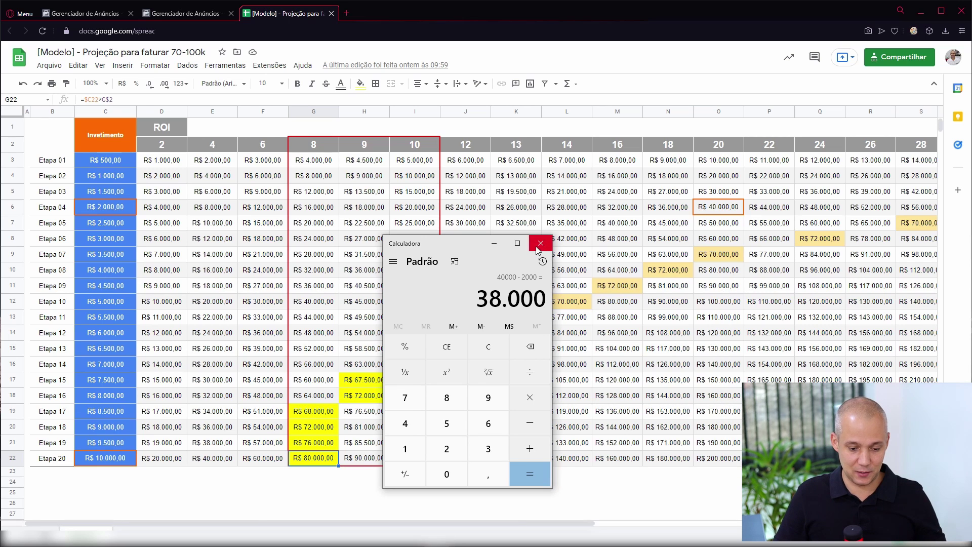
pyautogui.click(540, 243)
# - Compare the revenue of Etapa 04 at ROI 20, Etapa 08 at ROI 10, Etapa 10 at ROI 16 and Etapa 16 at ROI 10
pyautogui.click(704, 204)
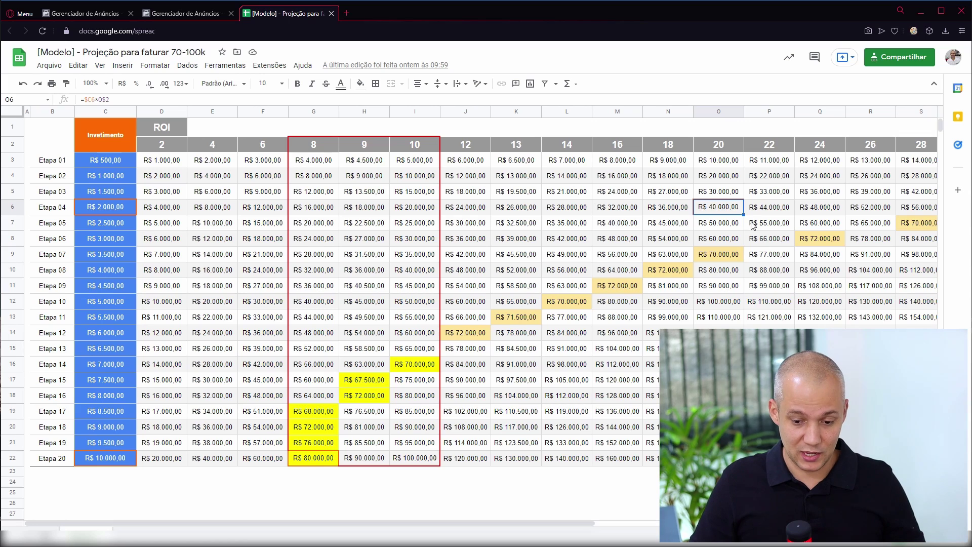
pyautogui.click(414, 272)
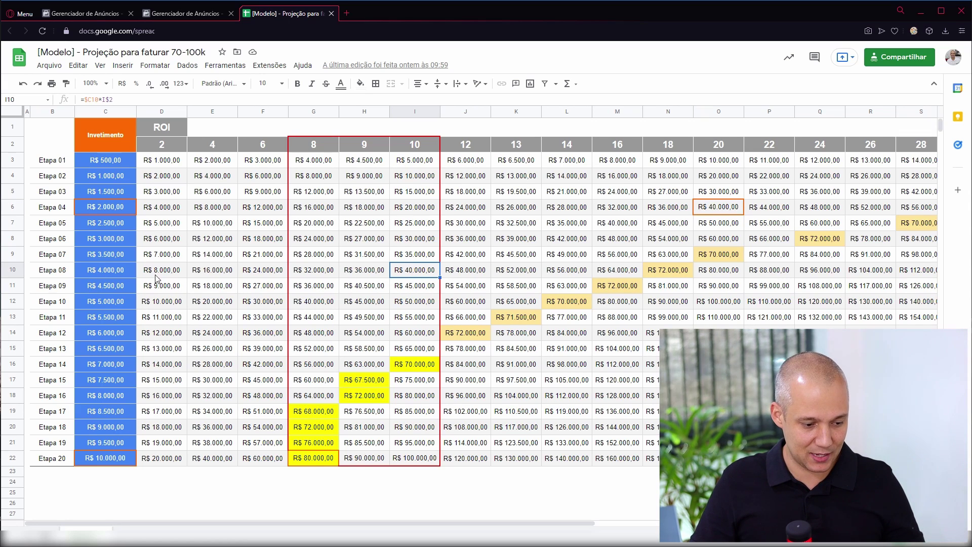
pyautogui.click(97, 269)
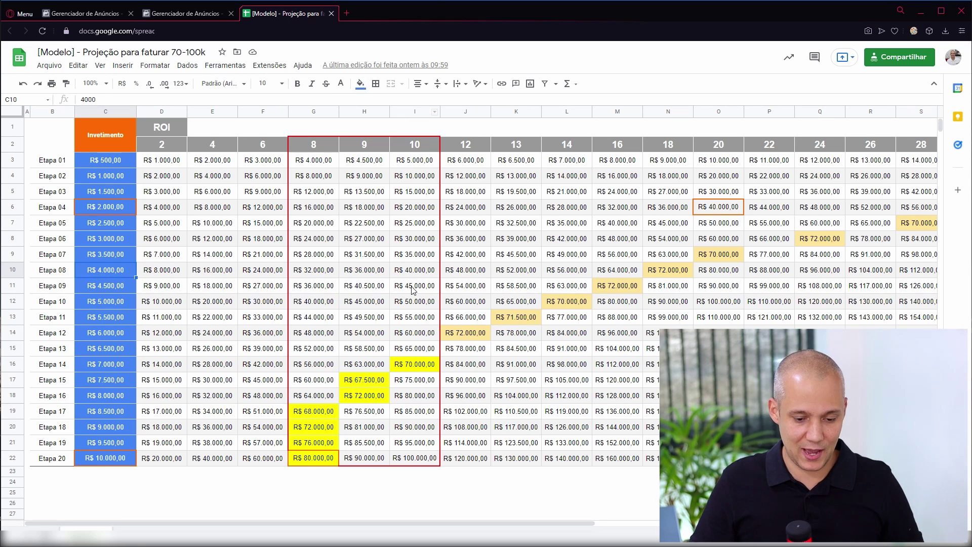
pyautogui.click(631, 306)
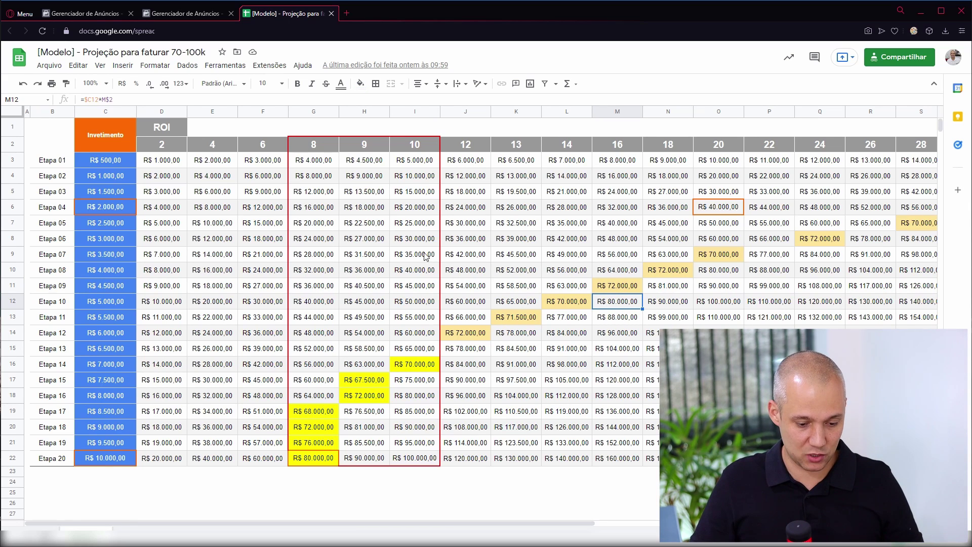
pyautogui.click(417, 398)
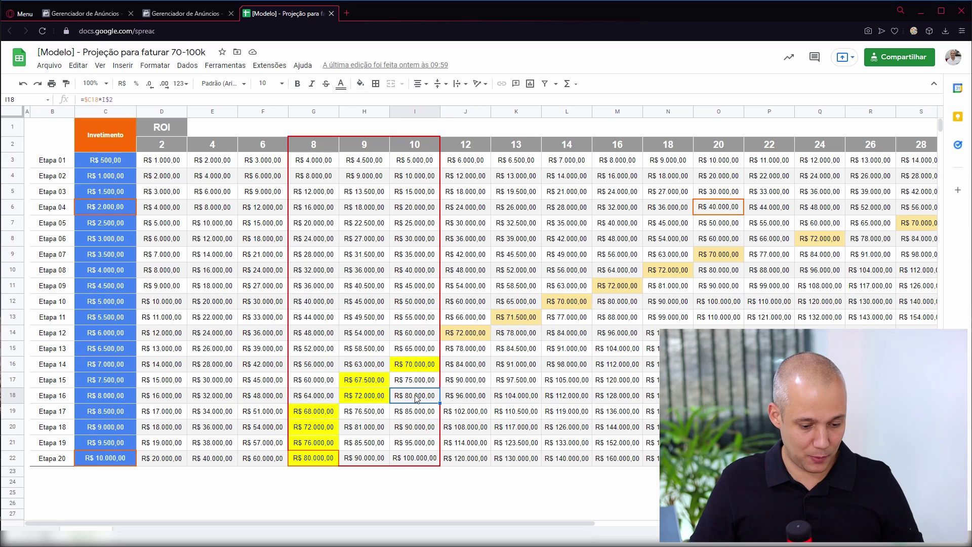